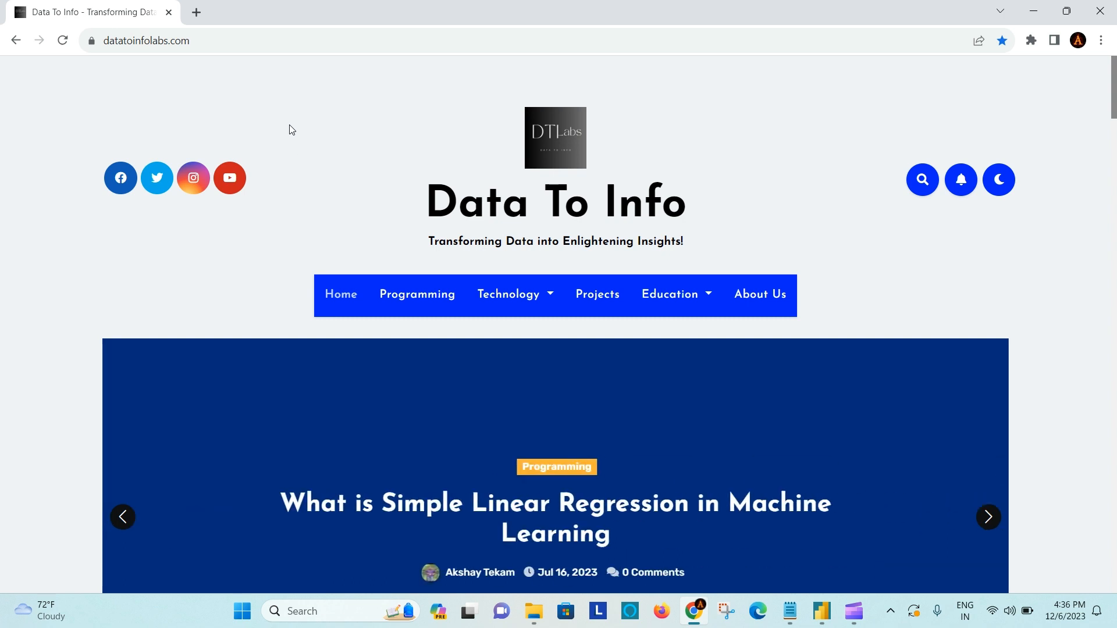
left_click(255, 40)
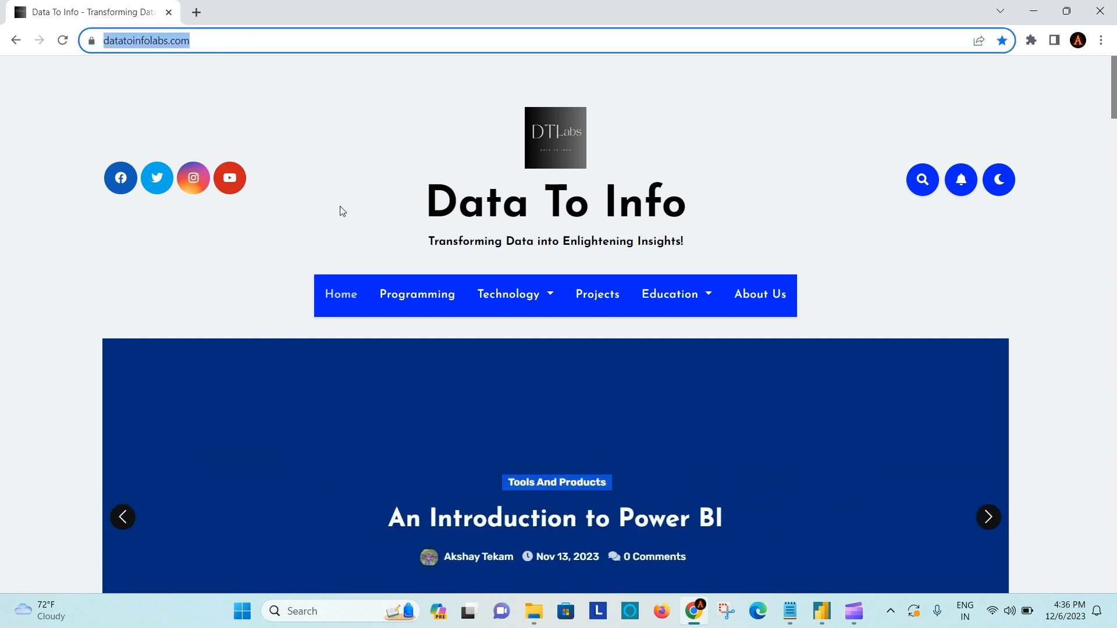
left_click(342, 210)
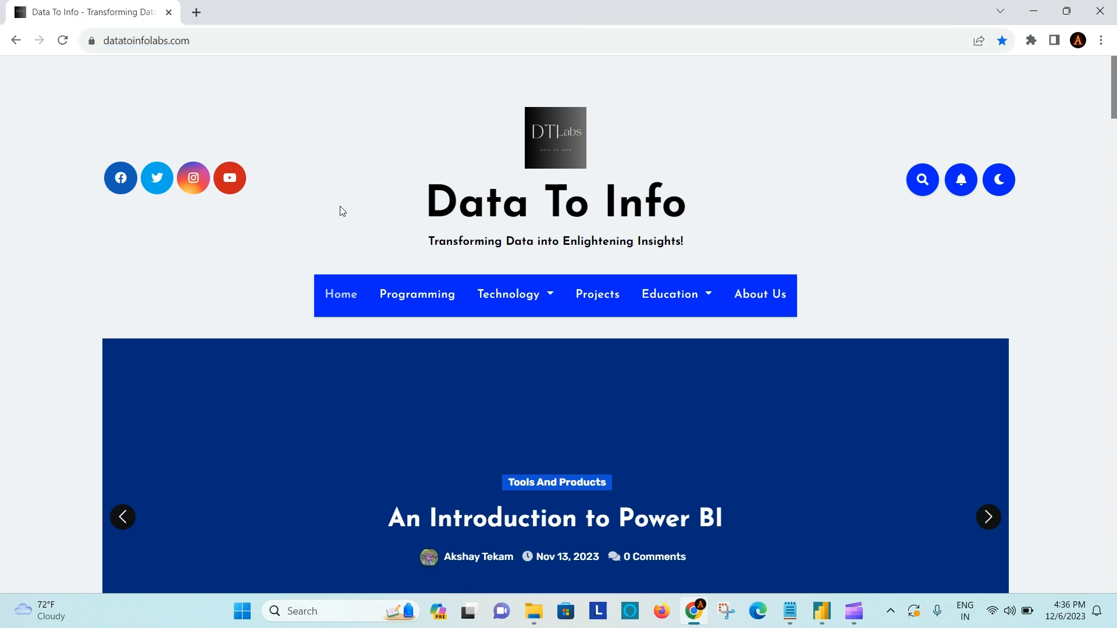
- Switch to Power BI Desktop and bring up the Treemap Chart notes in Notepad over it
left_click(830, 617)
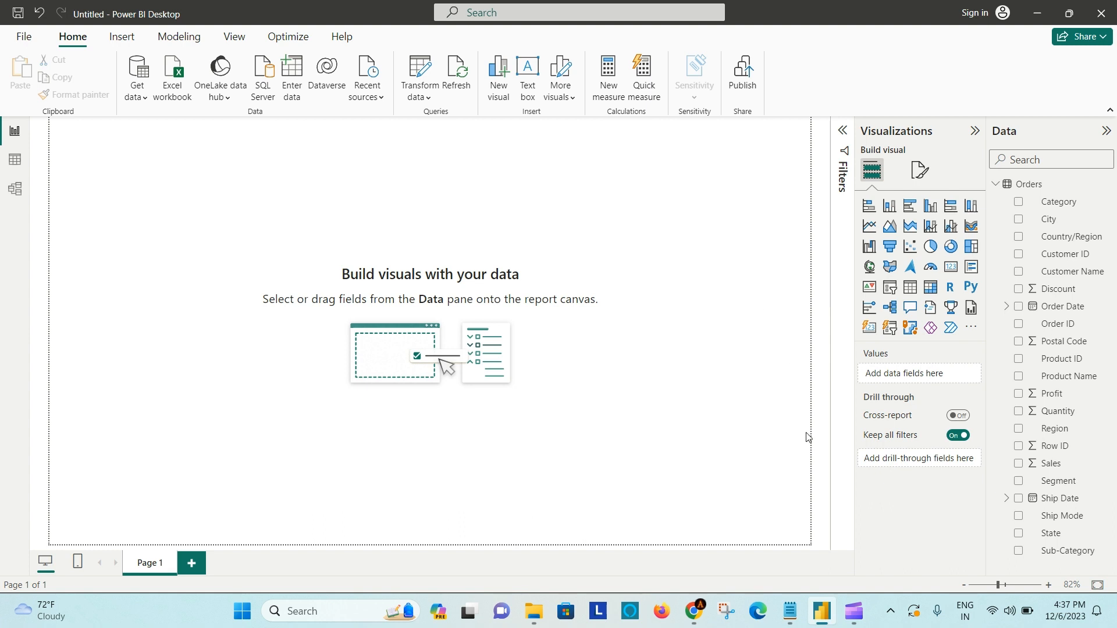
left_click(790, 612)
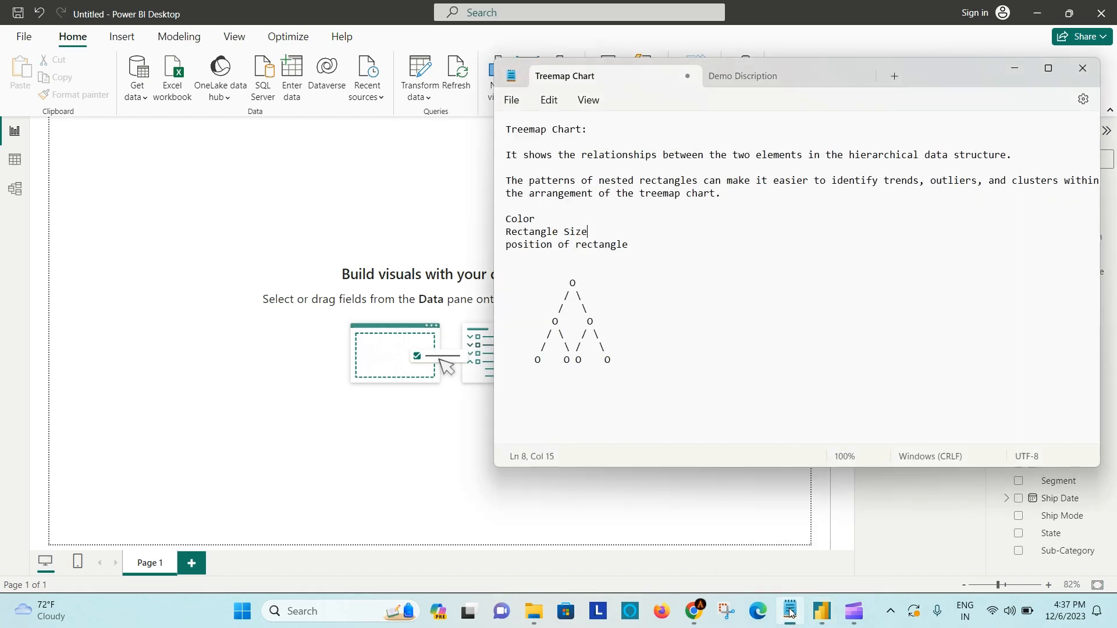
left_click(726, 193)
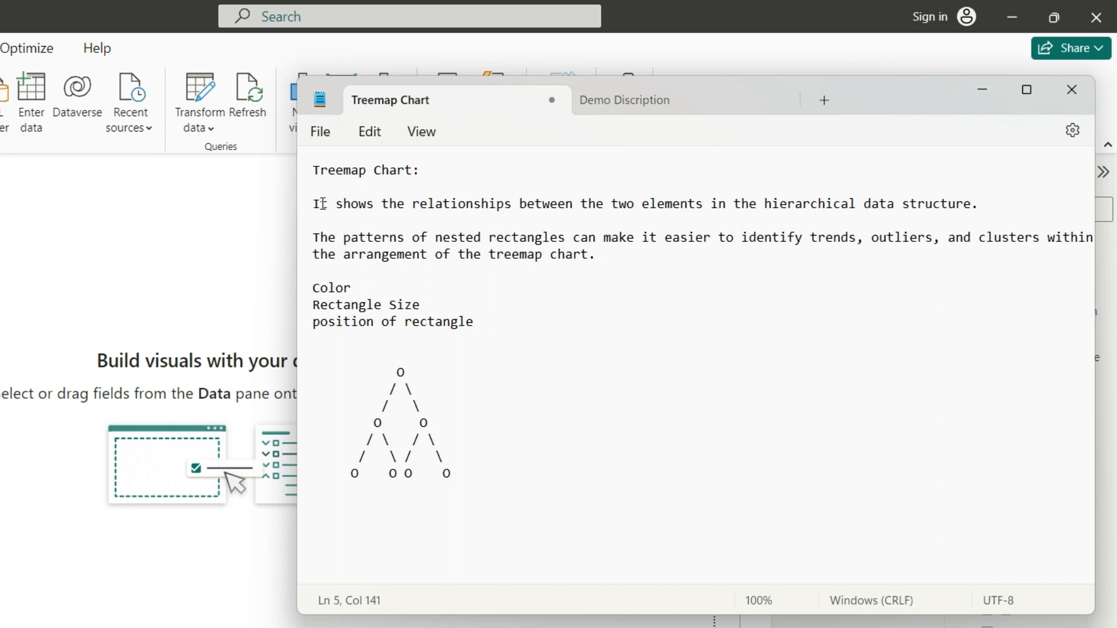
- Examine the notes' sentence on relationships between two elements in a hierarchical data structure
left_click_drag(320, 204, 1005, 204)
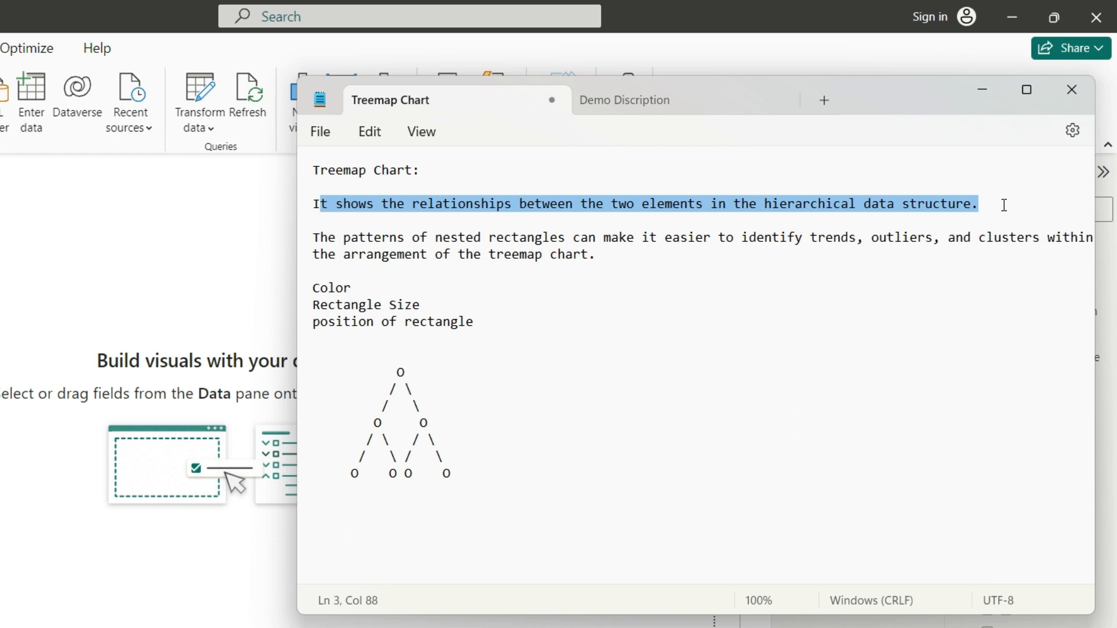
left_click(1001, 207)
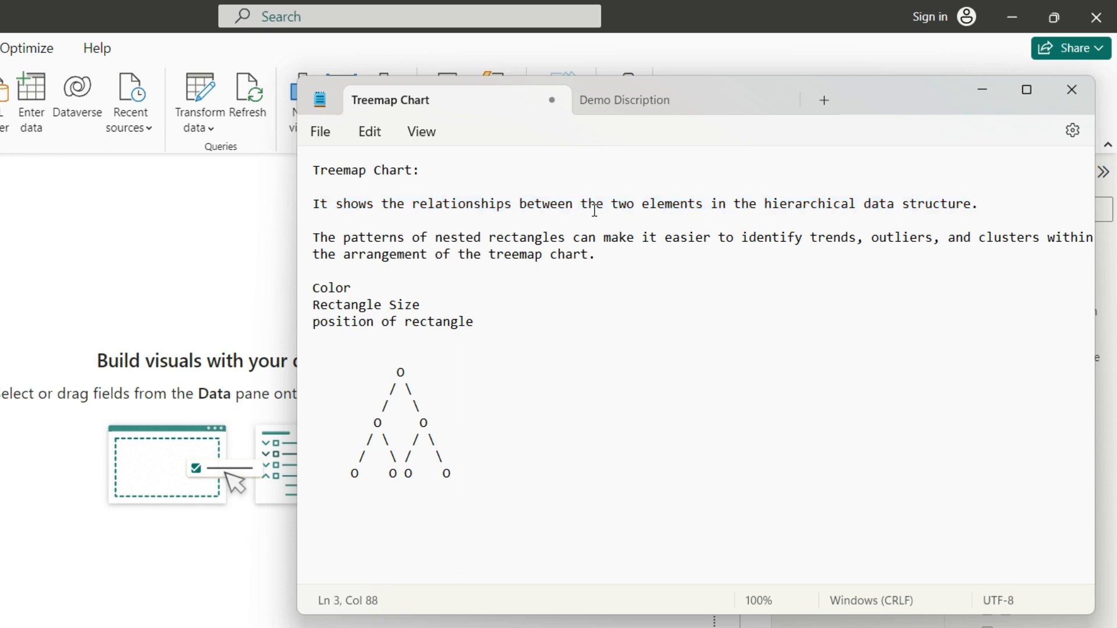
left_click_drag(588, 204, 703, 197)
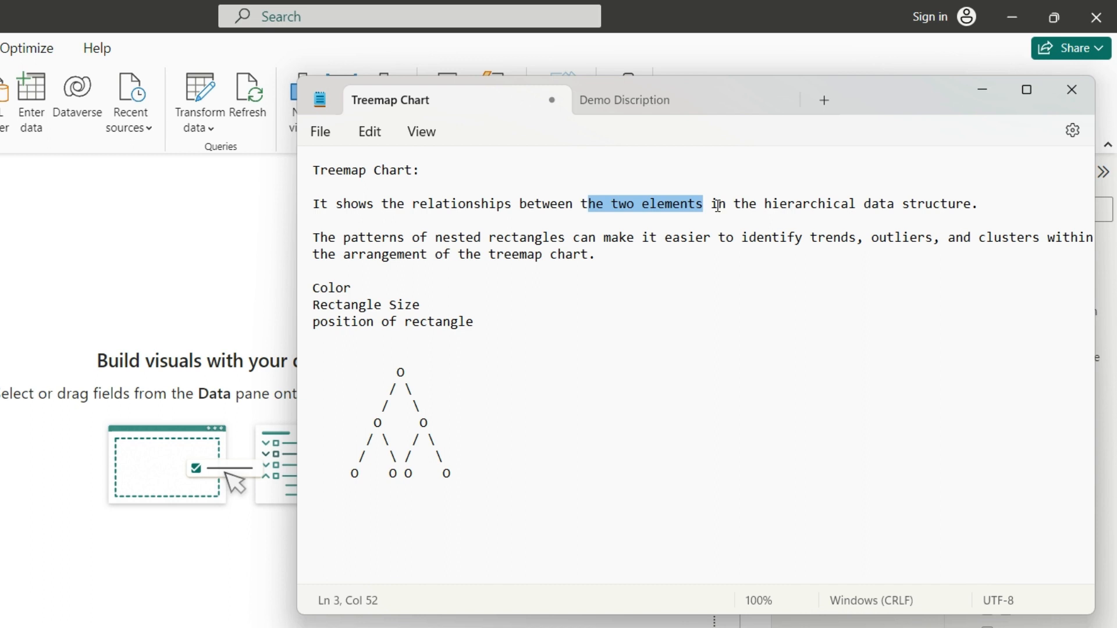
left_click_drag(765, 205, 981, 210)
left_click(981, 208)
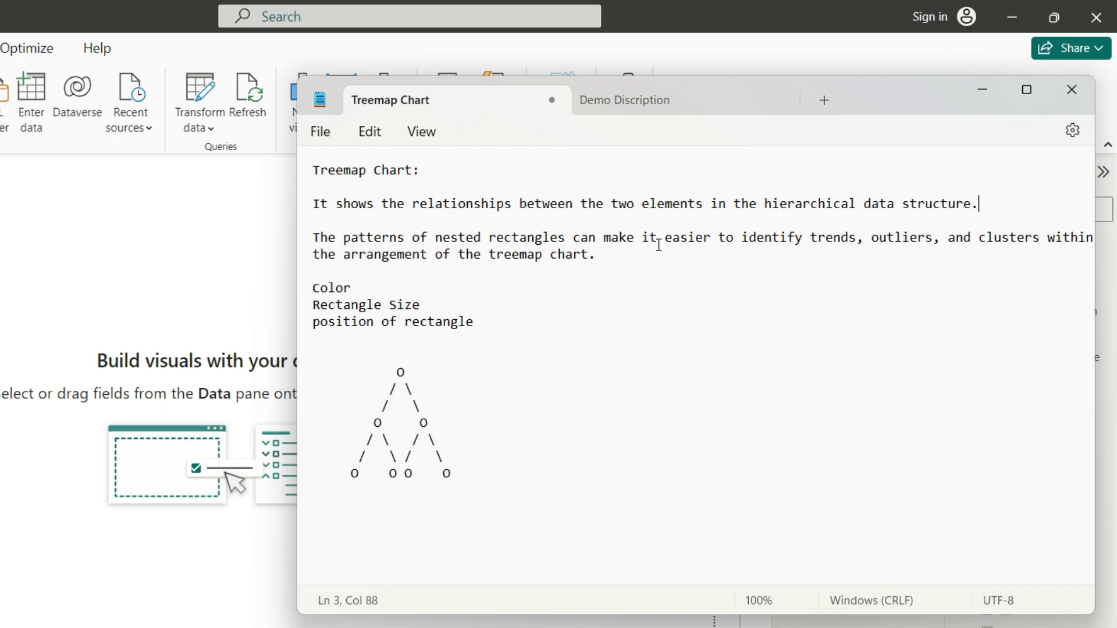
- Examine the tree diagram in the notes level by level, from the root node through the child nodes to the leaves
left_click(421, 381)
left_click_drag(396, 373, 413, 372)
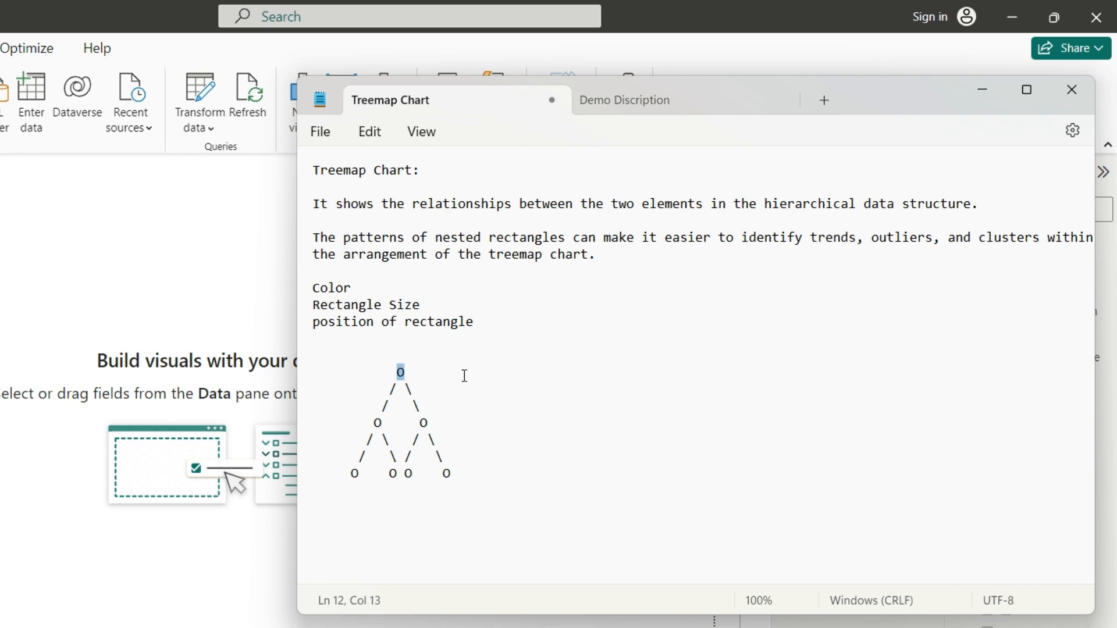
left_click(411, 372)
left_click(387, 423)
left_click_drag(390, 422, 359, 422)
left_click_drag(445, 422, 412, 424)
left_click(448, 422)
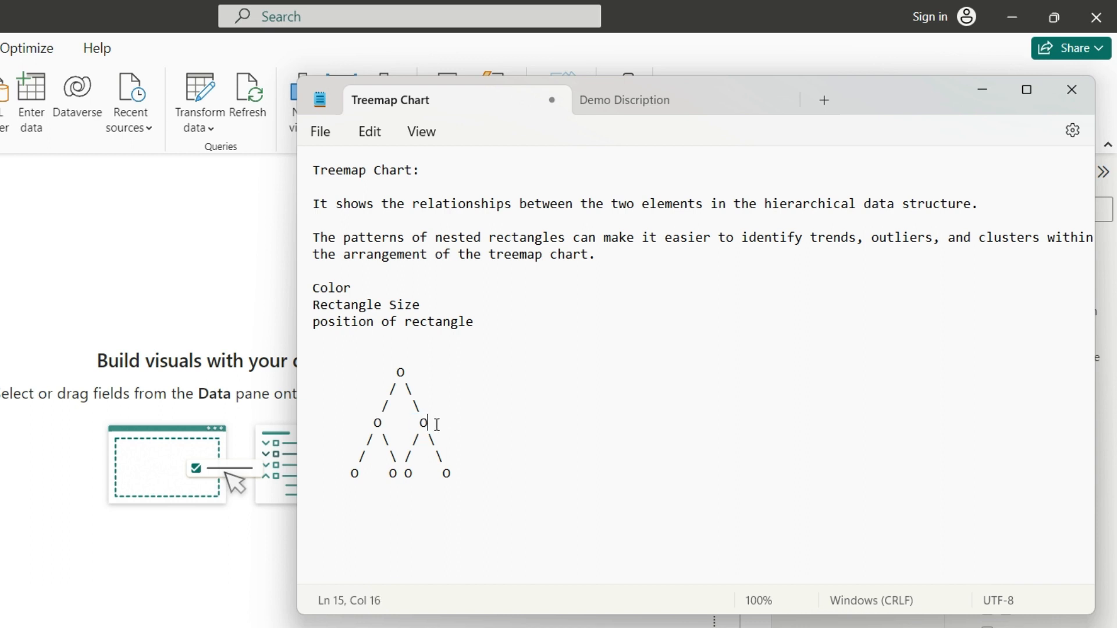
left_click(370, 472)
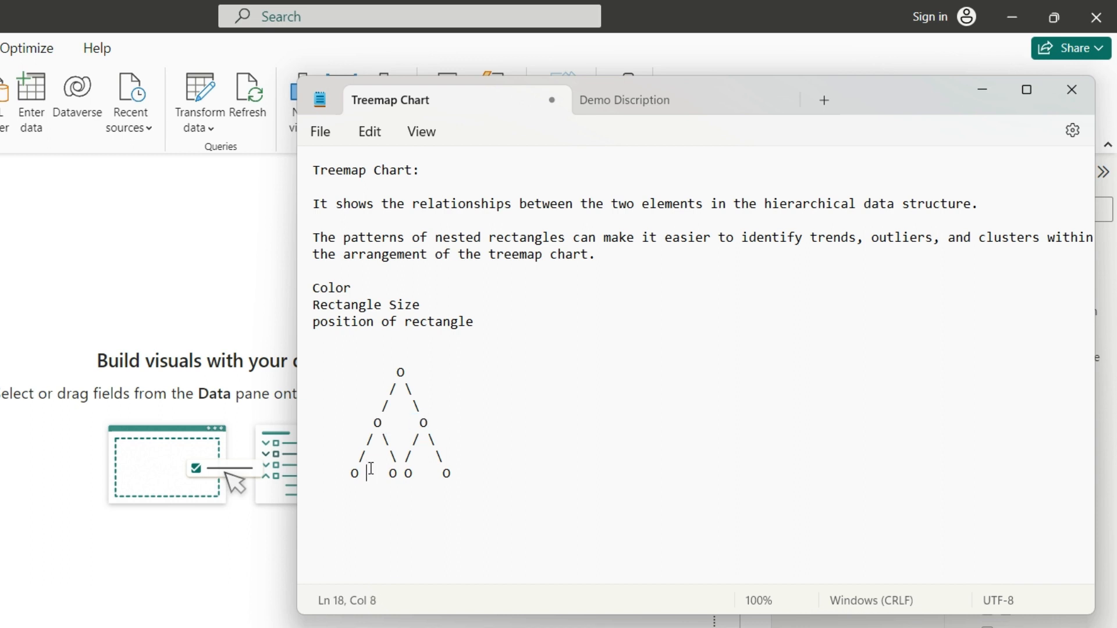
left_click(456, 472)
- Read the notes' paragraph on how patterns of nested rectangles help identify trends, outliers and clusters
left_click_drag(565, 239, 315, 241)
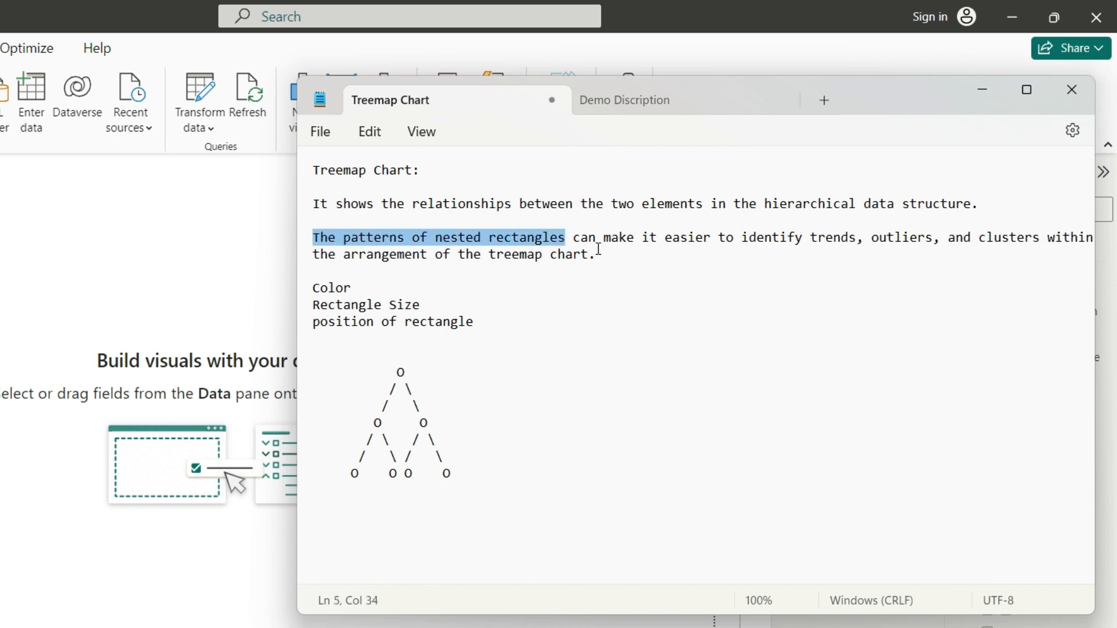
left_click(623, 256)
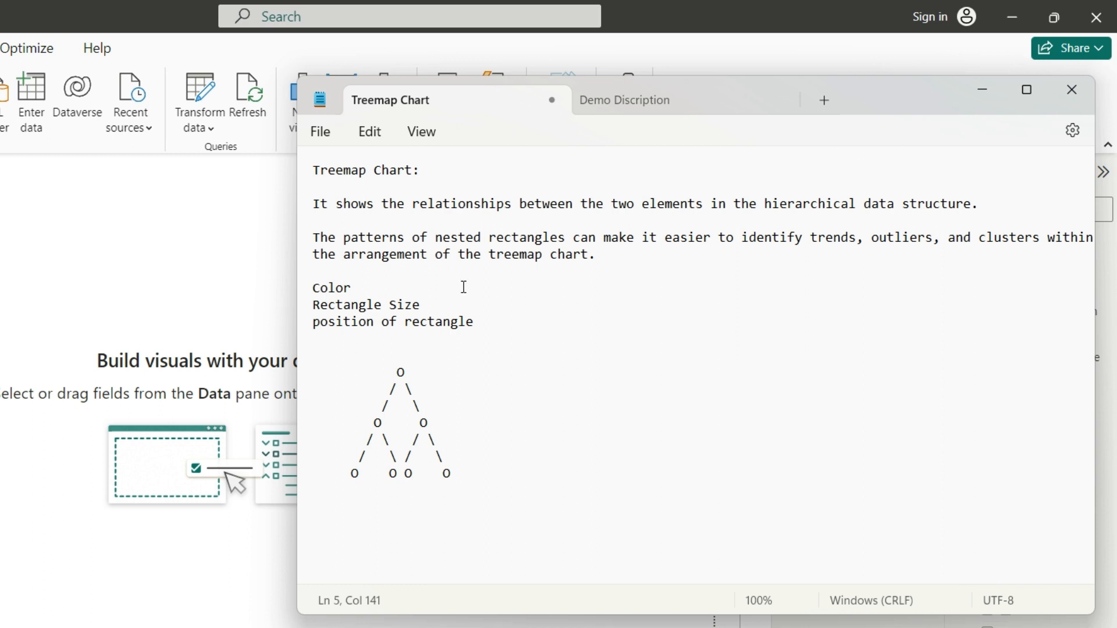
left_click_drag(609, 254, 306, 238)
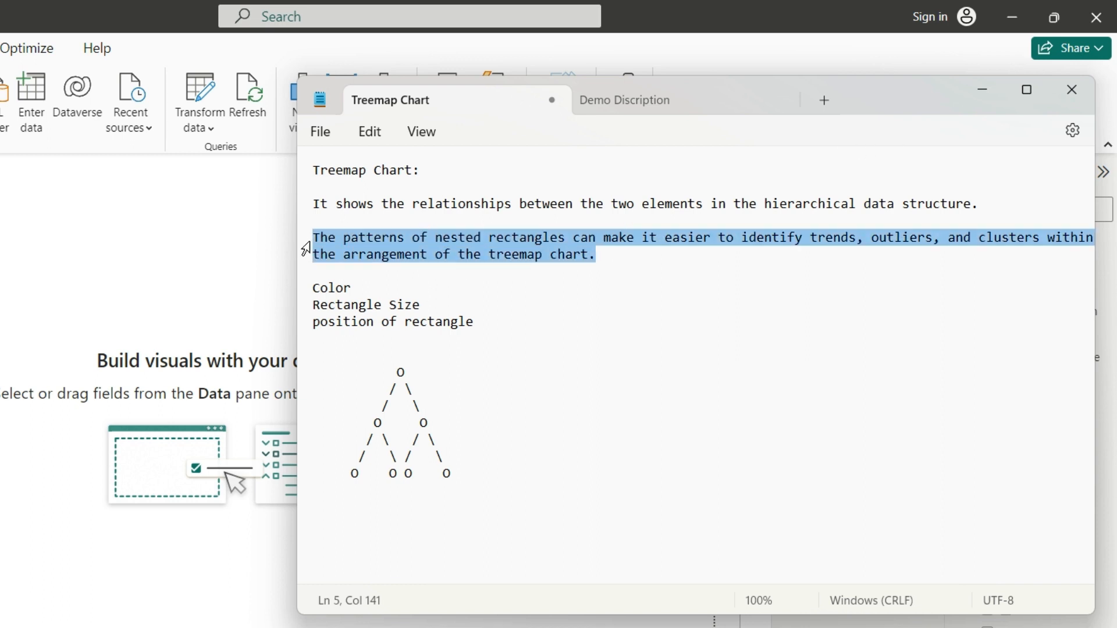
left_click(614, 253)
- Review the three treemap characteristics in the notes: Color, Rectangle Size and position of rectangle
left_click(386, 290)
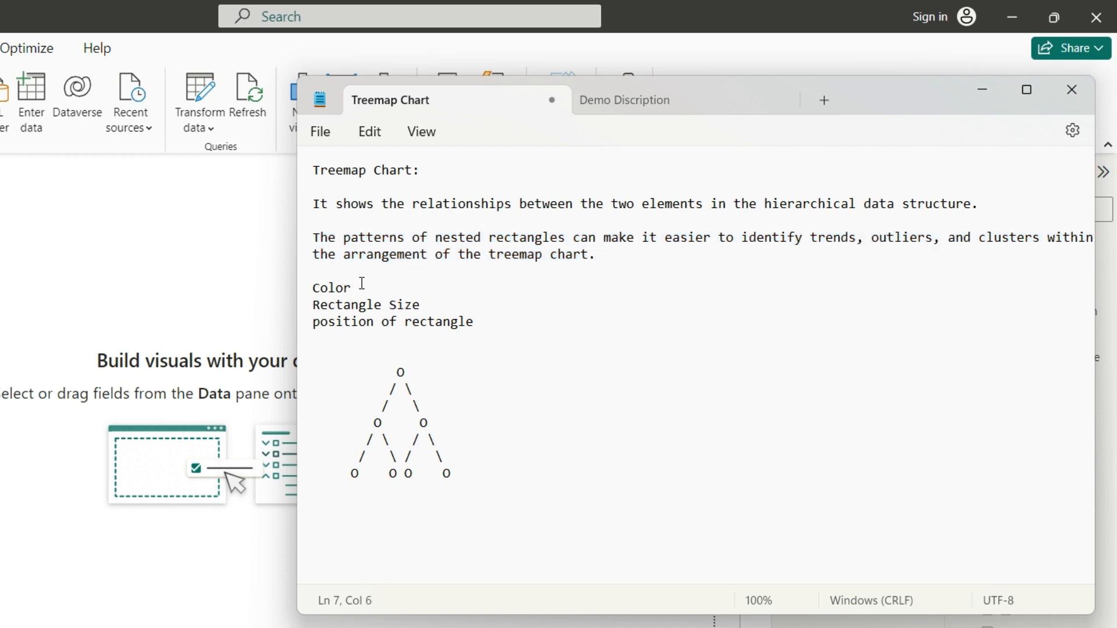
left_click(451, 302)
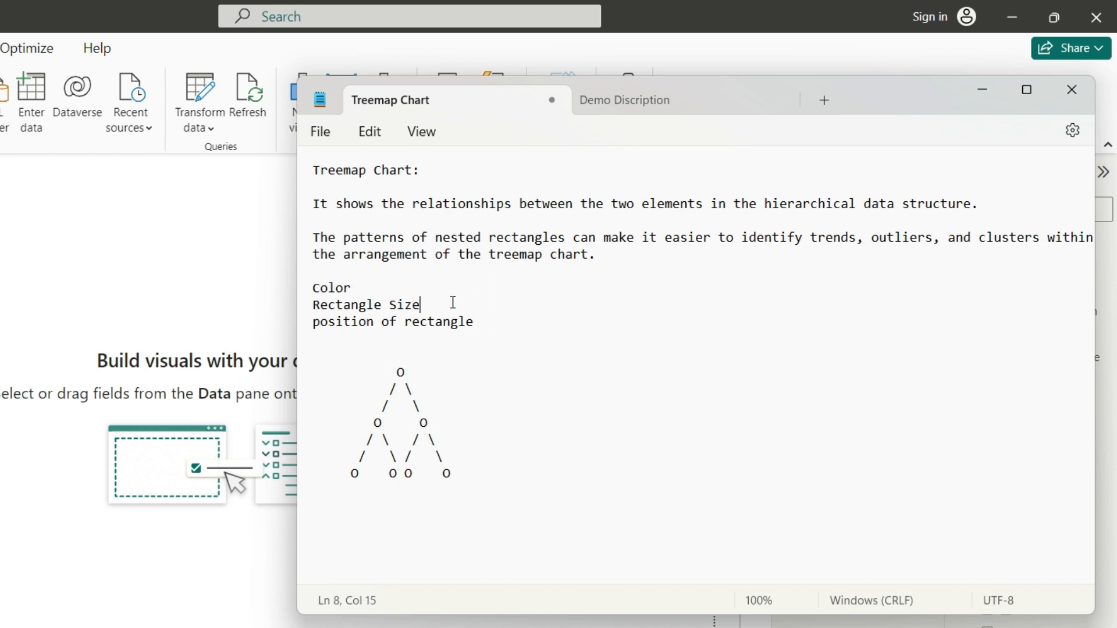
left_click(497, 324)
left_click(382, 295)
double_click(337, 291)
left_click(440, 303)
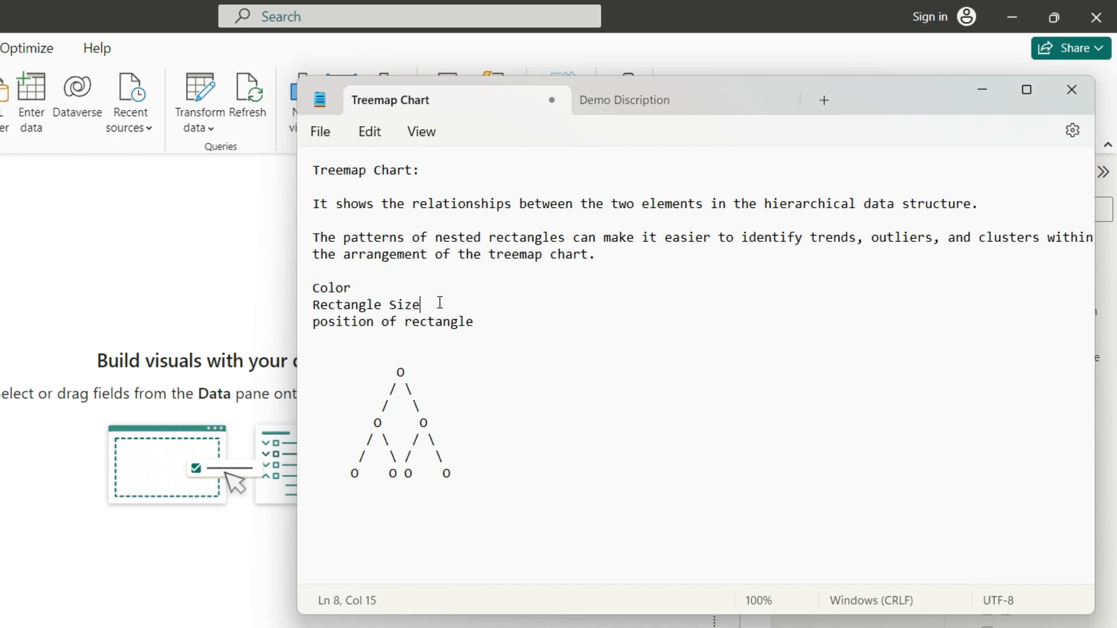
left_click(492, 324)
- Return to Power BI Desktop, add a Treemap visual to Page 1 and enlarge it to cover most of the page
left_click(967, 96)
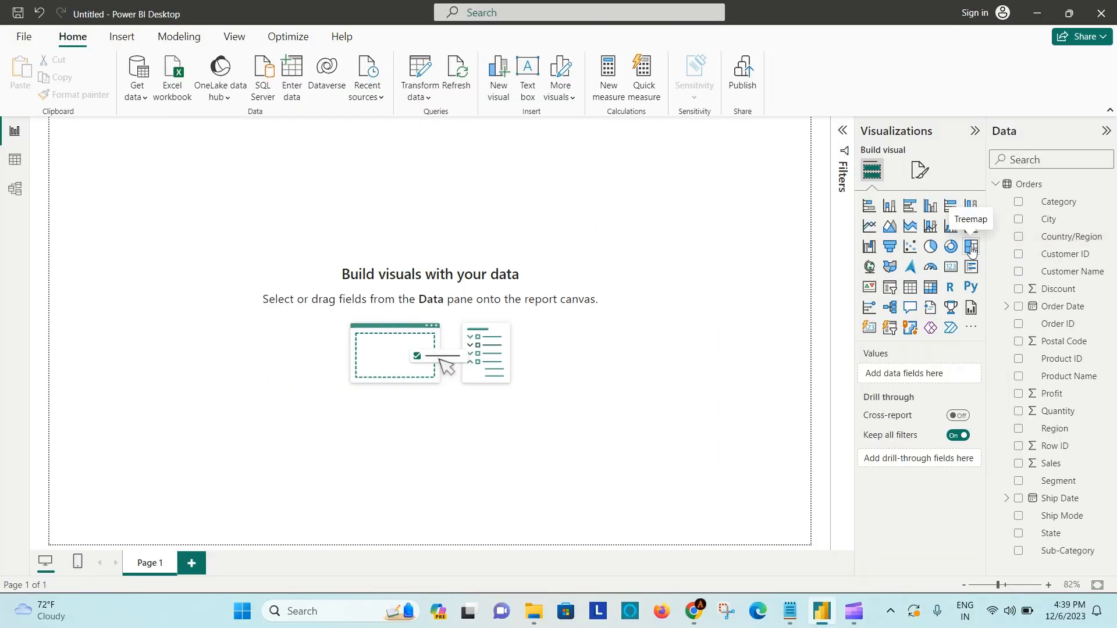
left_click(971, 248)
left_click_drag(211, 277, 720, 469)
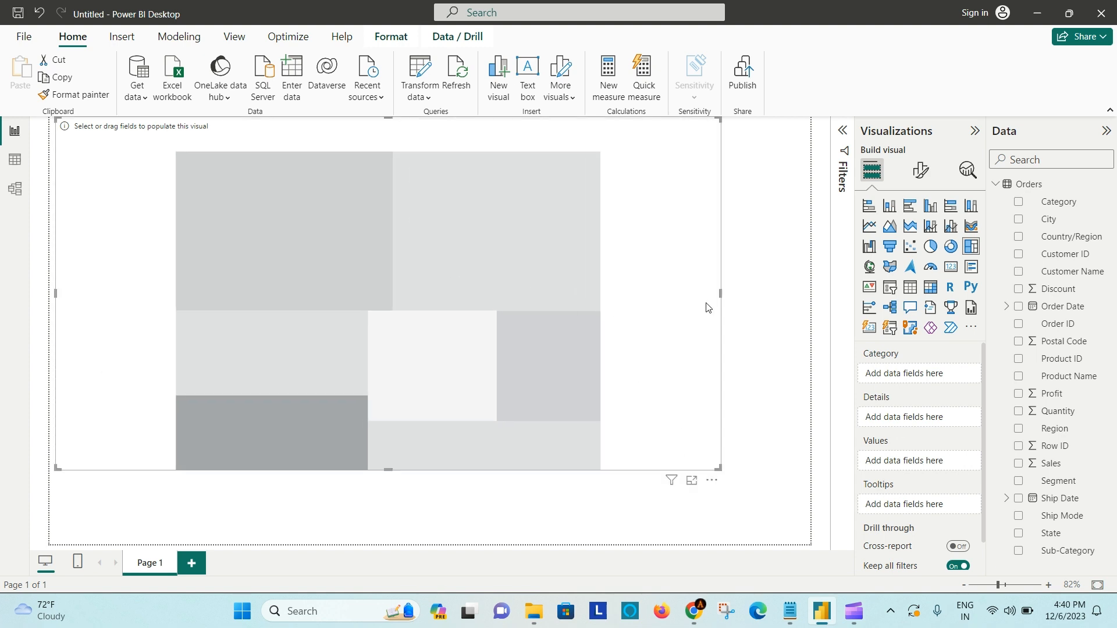
- Resize and shift the empty treemap so it ends near the page's right edge, with blank space to its left and below
left_click_drag(722, 294, 800, 284)
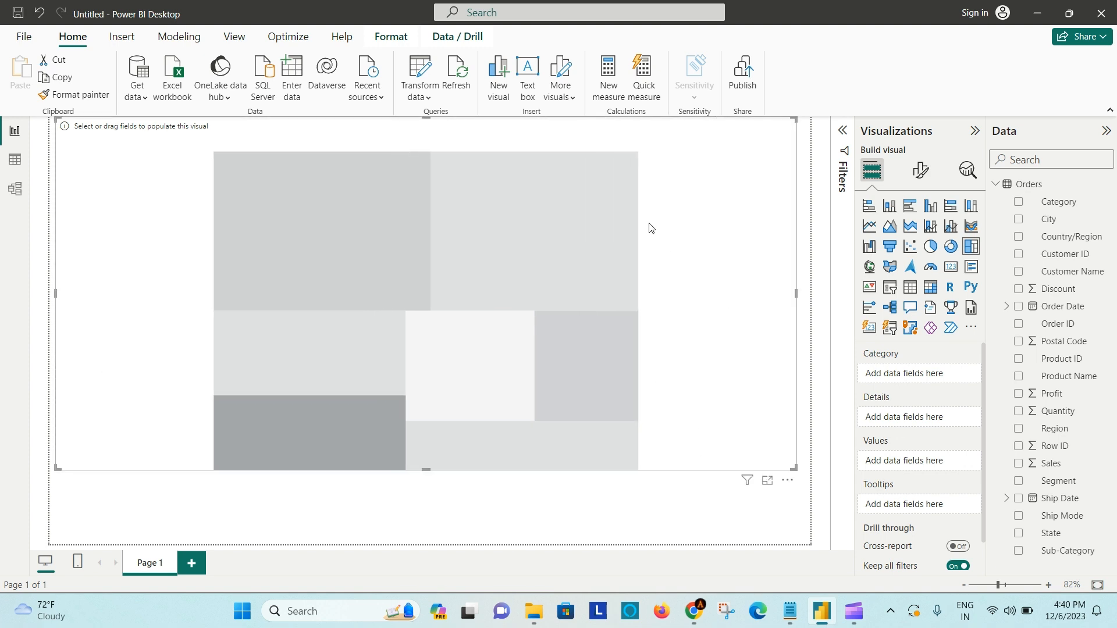
left_click_drag(673, 138, 675, 153)
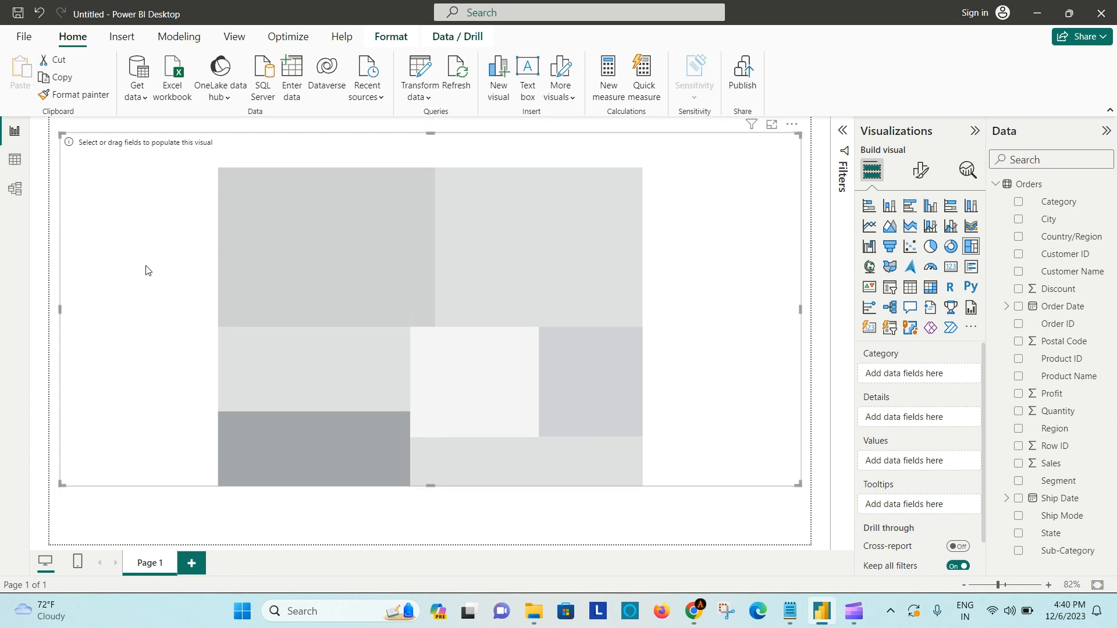
left_click_drag(61, 314, 236, 288)
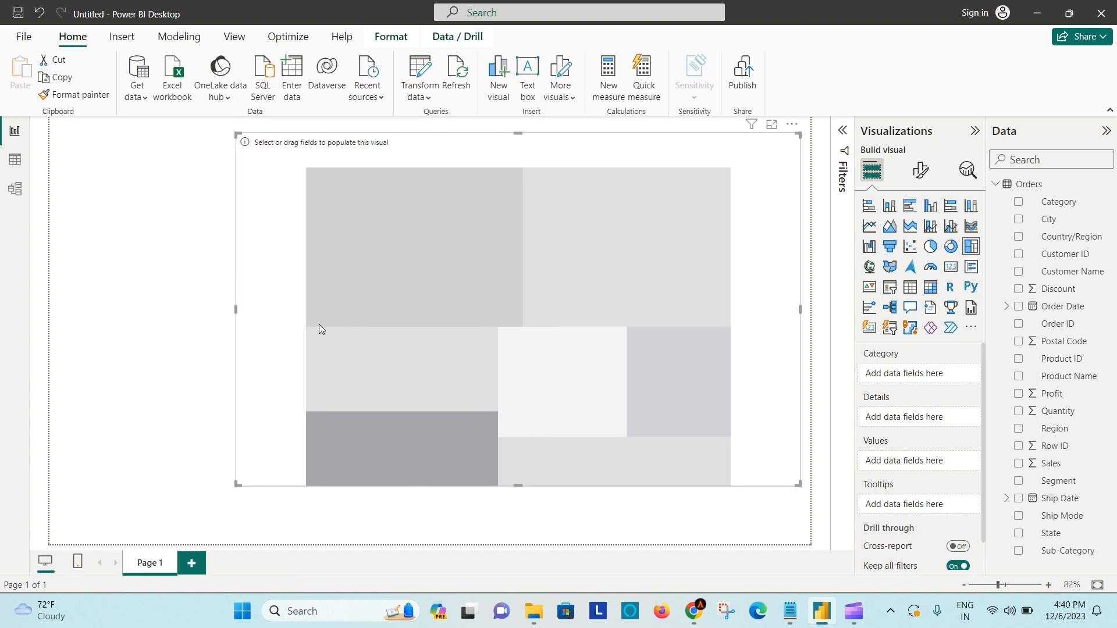
left_click_drag(509, 480, 524, 431)
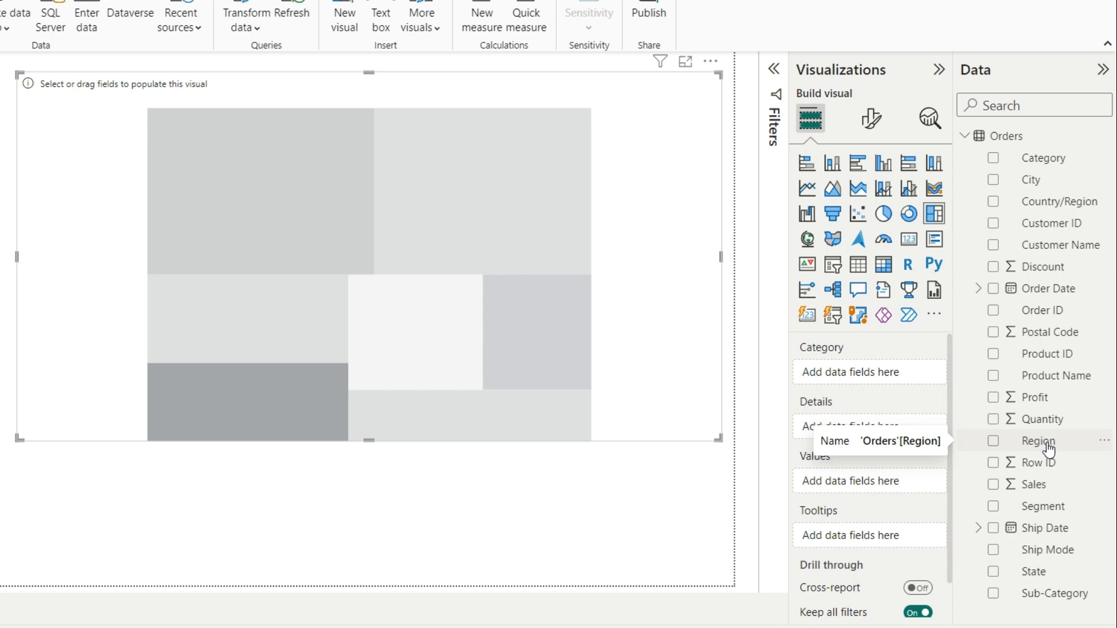
- Assign the Region field as the treemap's Category and the Sales field as its Values
left_click_drag(1048, 447, 861, 375)
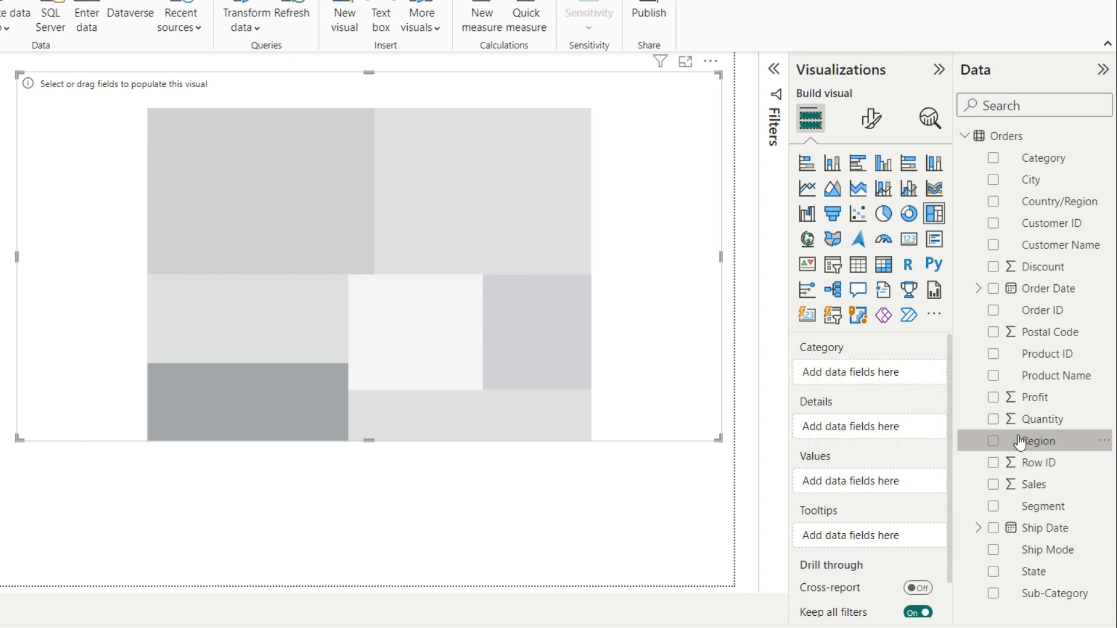
left_click_drag(1019, 484, 878, 493)
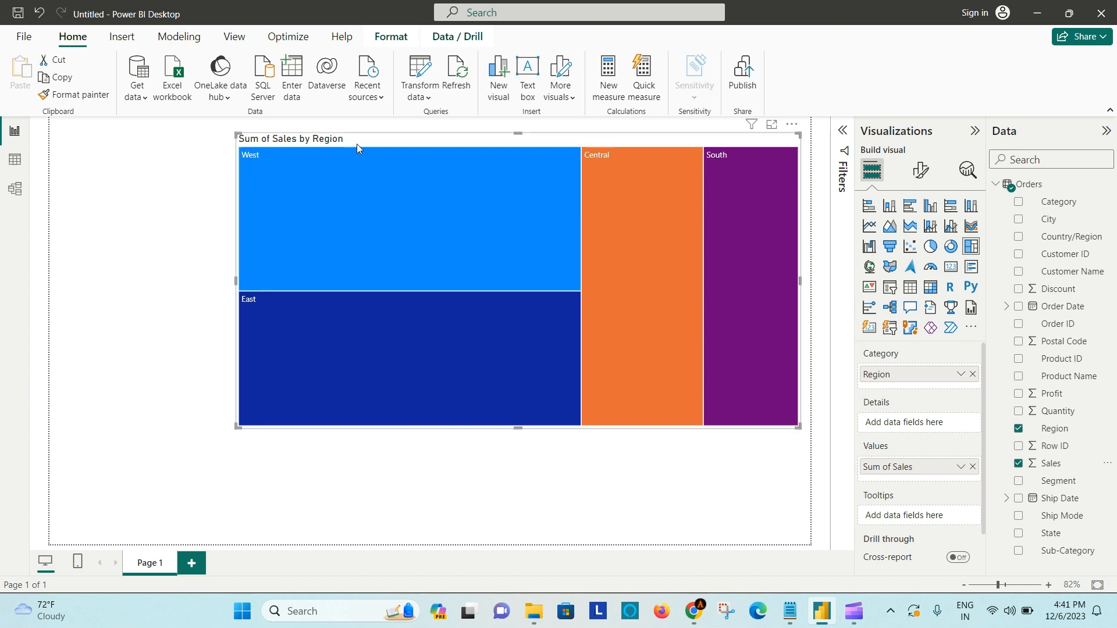
- Inspect the region and sum of sales details of the treemap's rectangles
mouse_move(662, 205)
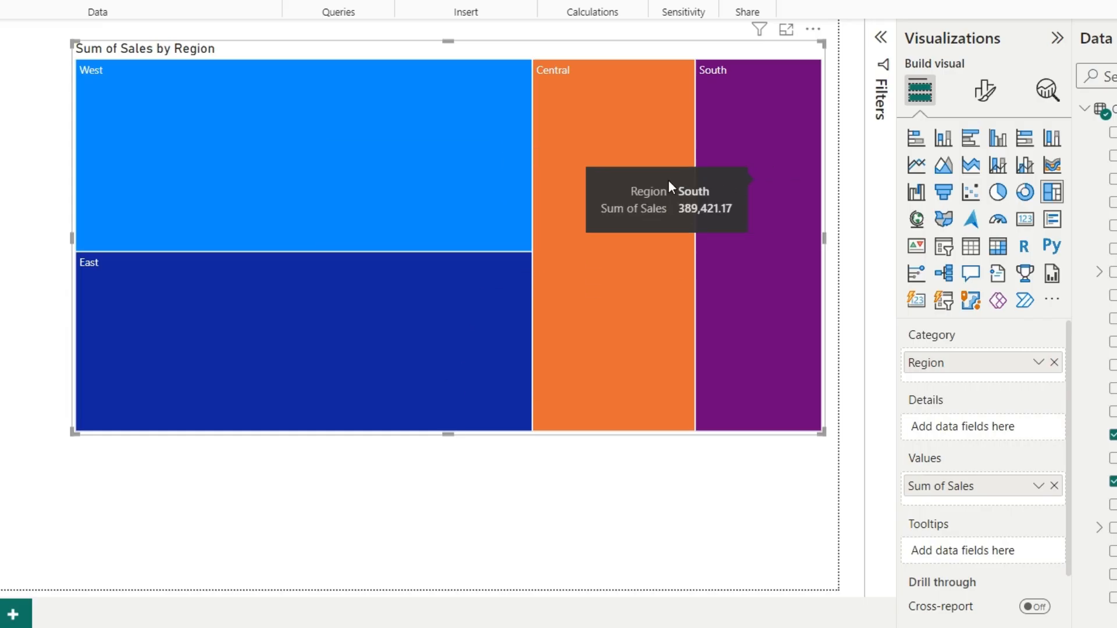
mouse_move(435, 180)
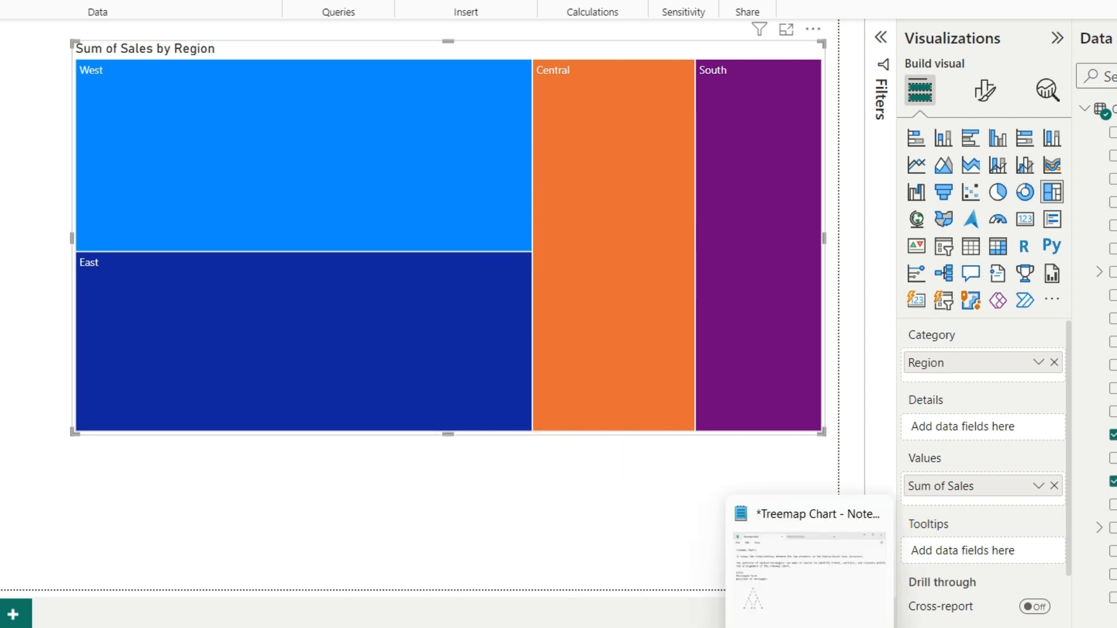
- Reopen the Treemap Chart notes in Notepad and review the Color, Rectangle Size and position of rectangle lines again
left_click(809, 627)
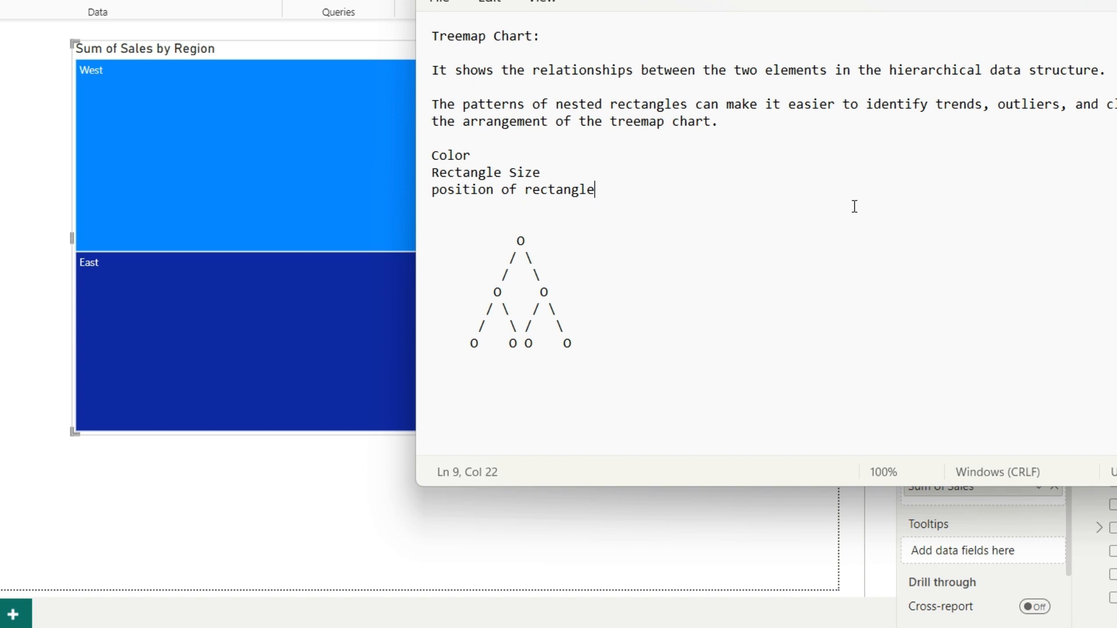
left_click(737, 123)
left_click(615, 189)
left_click_drag(620, 192, 424, 155)
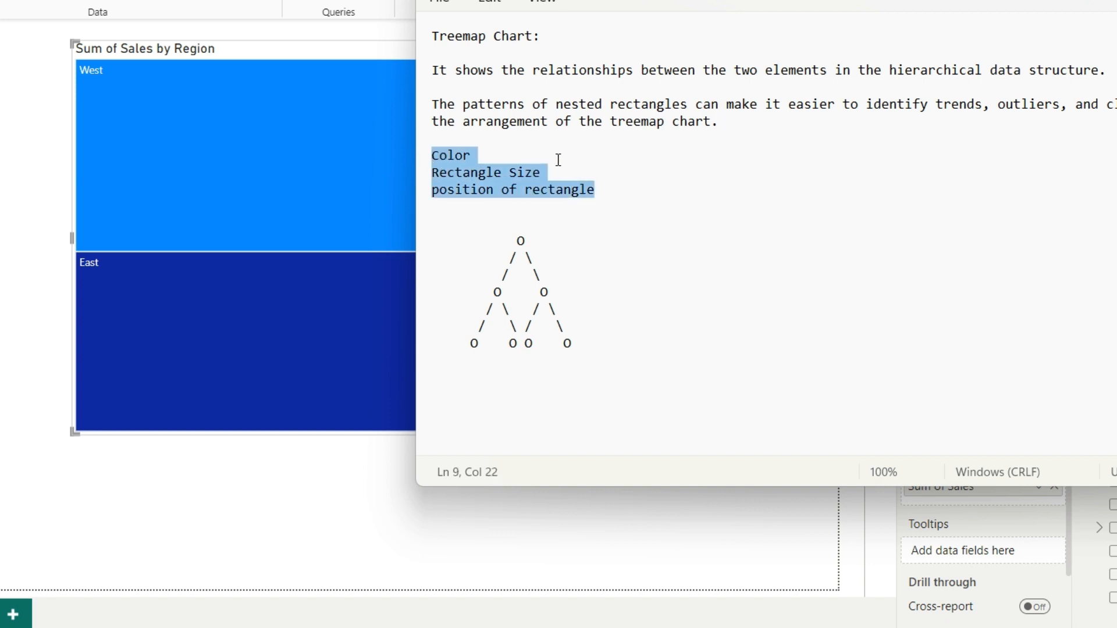
left_click(482, 154)
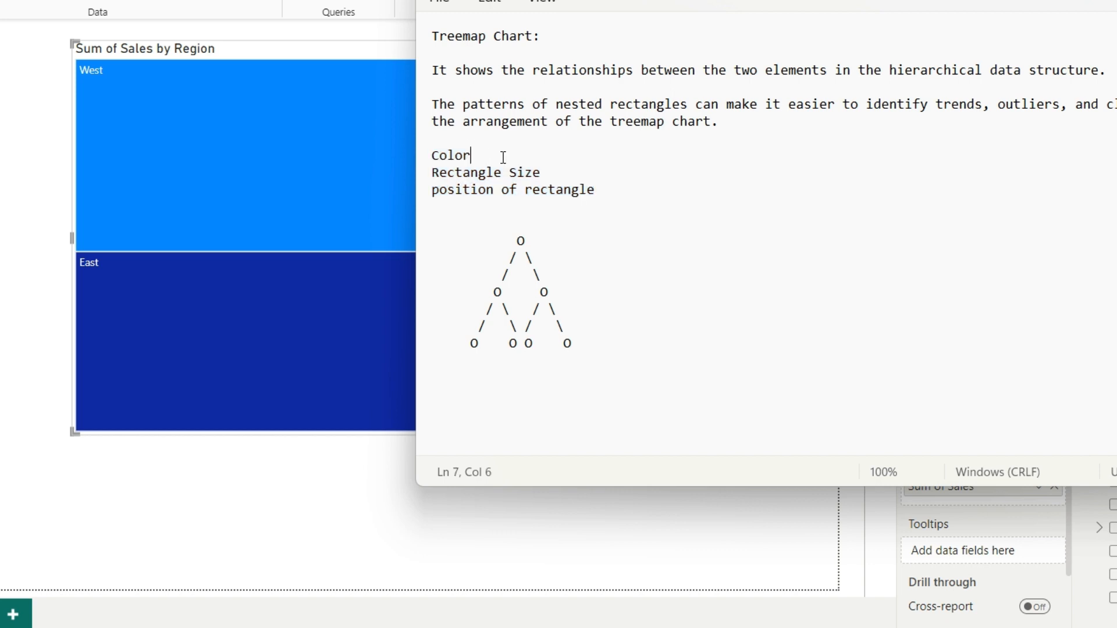
left_click(557, 175)
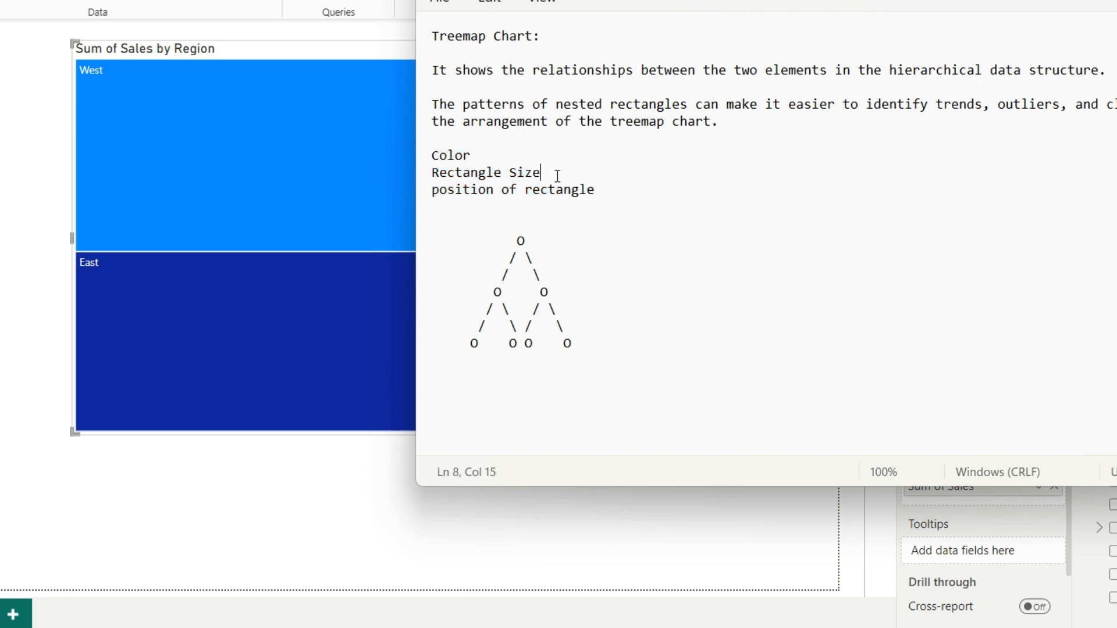
left_click(609, 188)
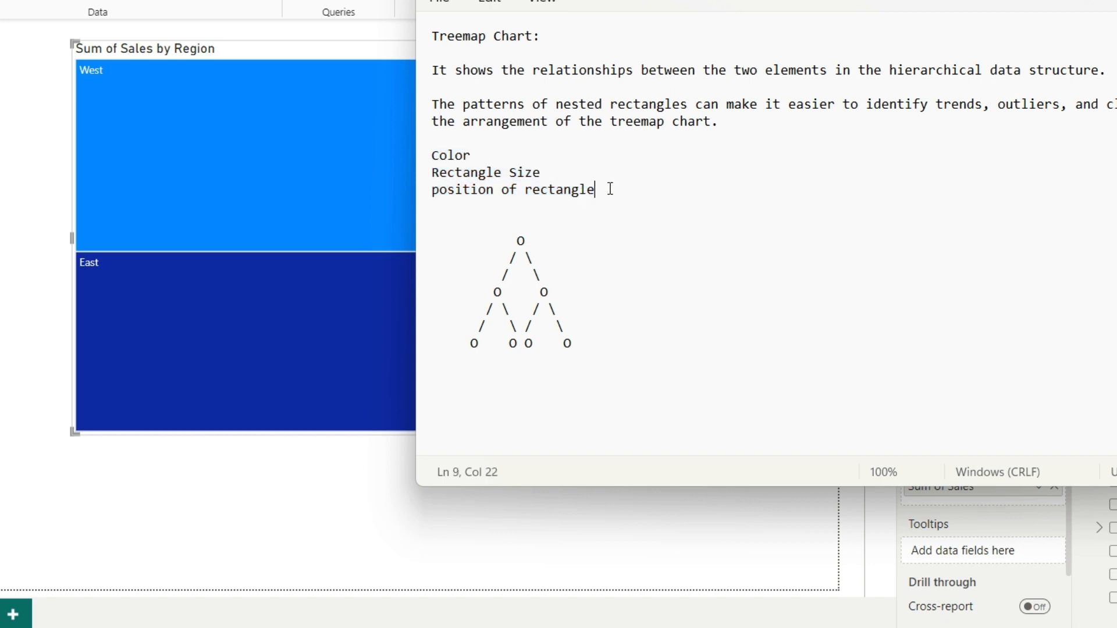
left_click(479, 156)
- Switch back to Power BI Desktop and compare the treemap's regions by rectangle size, position and sum of sales
key("alt+Tab")
mouse_move(285, 169)
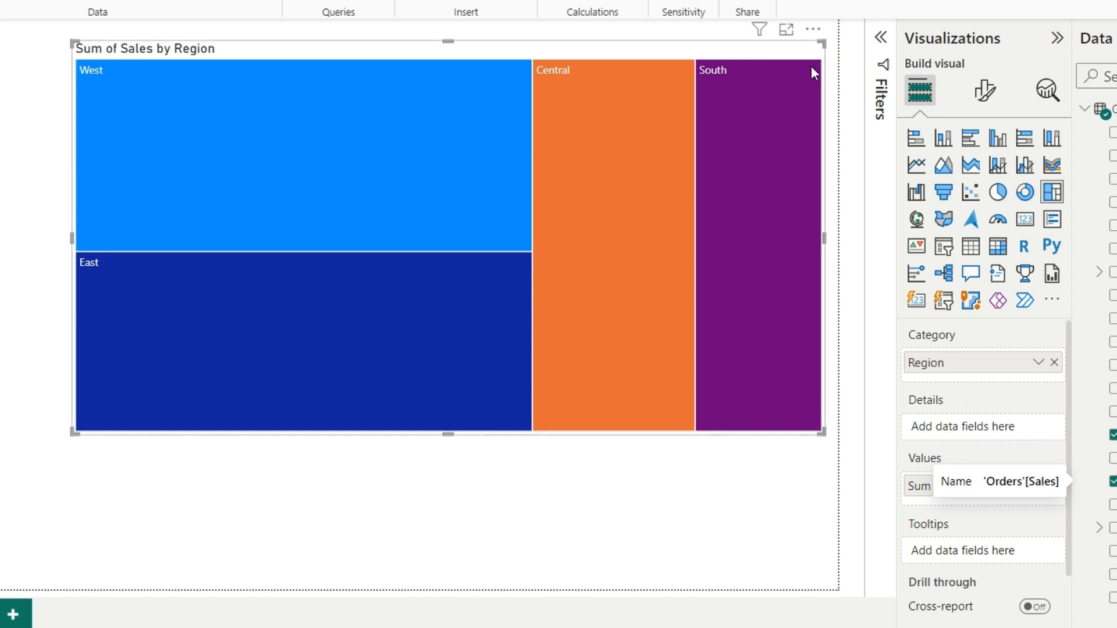
mouse_move(812, 68)
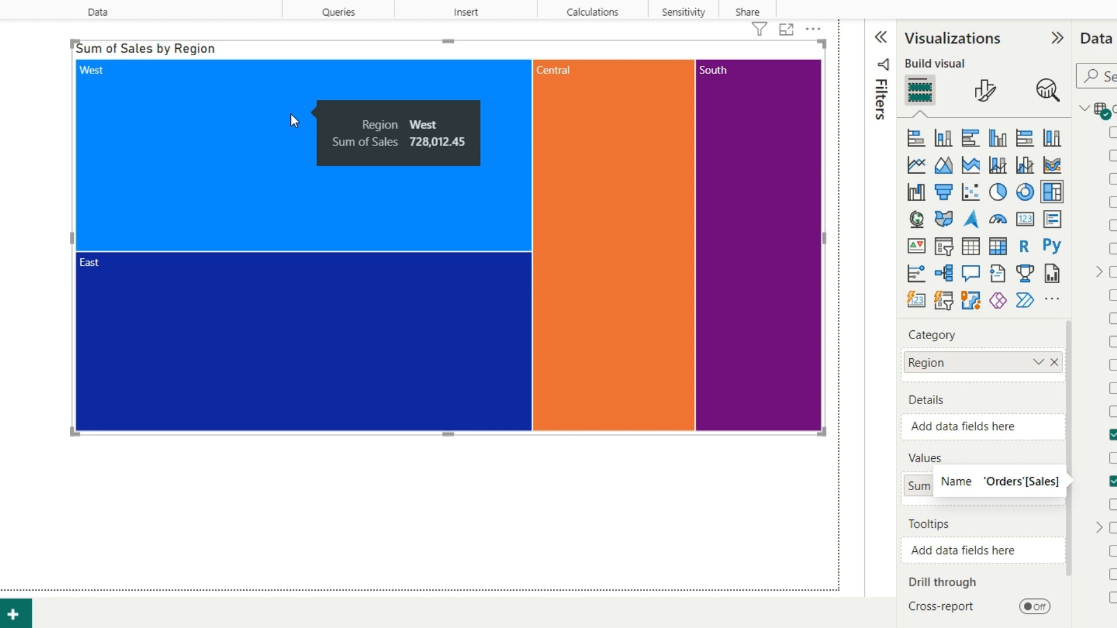
- Switch to the Treemap Chart notes in Notepad, review the Rectangle Size and position of rectangle lines, and return to Power BI Desktop
left_click(843, 627)
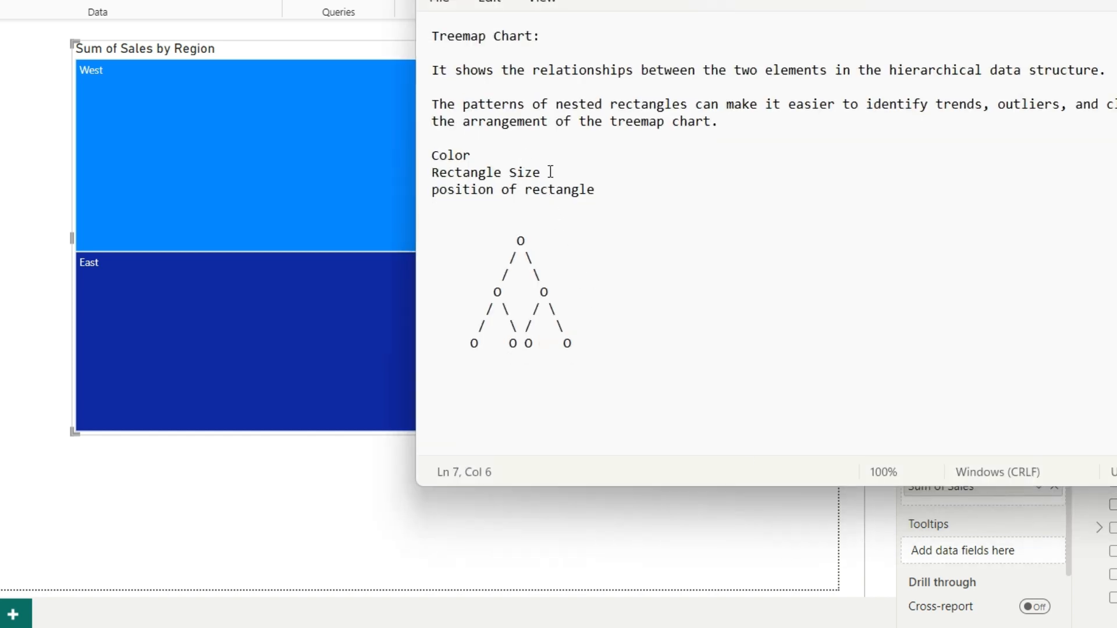
left_click(551, 172)
left_click(619, 199)
left_click(619, 196)
left_click(1096, 1)
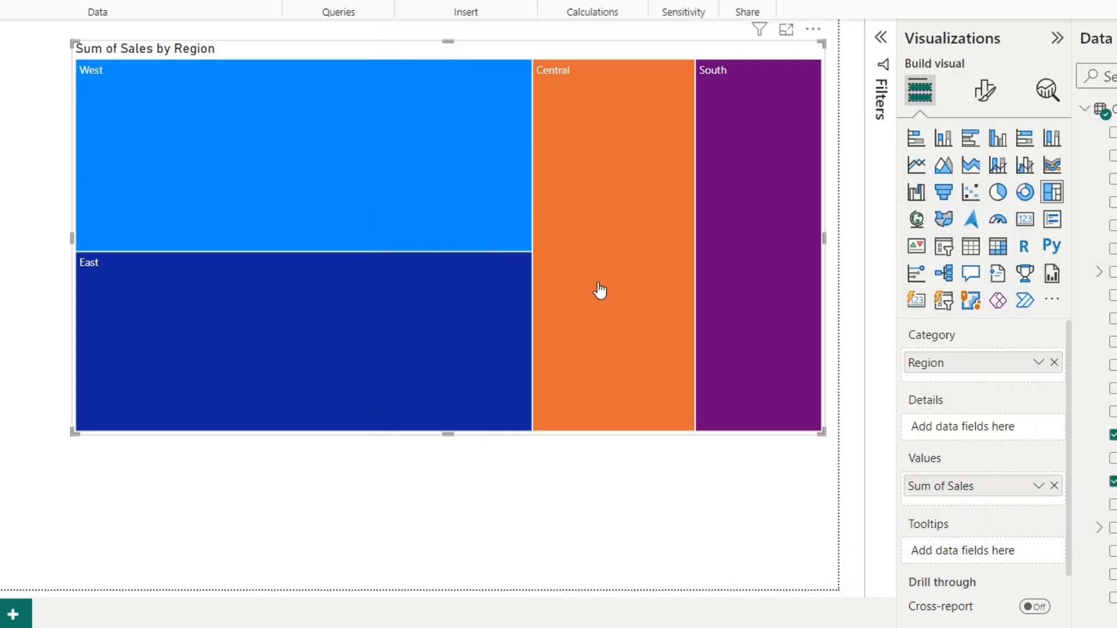
- Add the Category field from the Orders data to the treemap's Details to subdivide each region
mouse_move(584, 346)
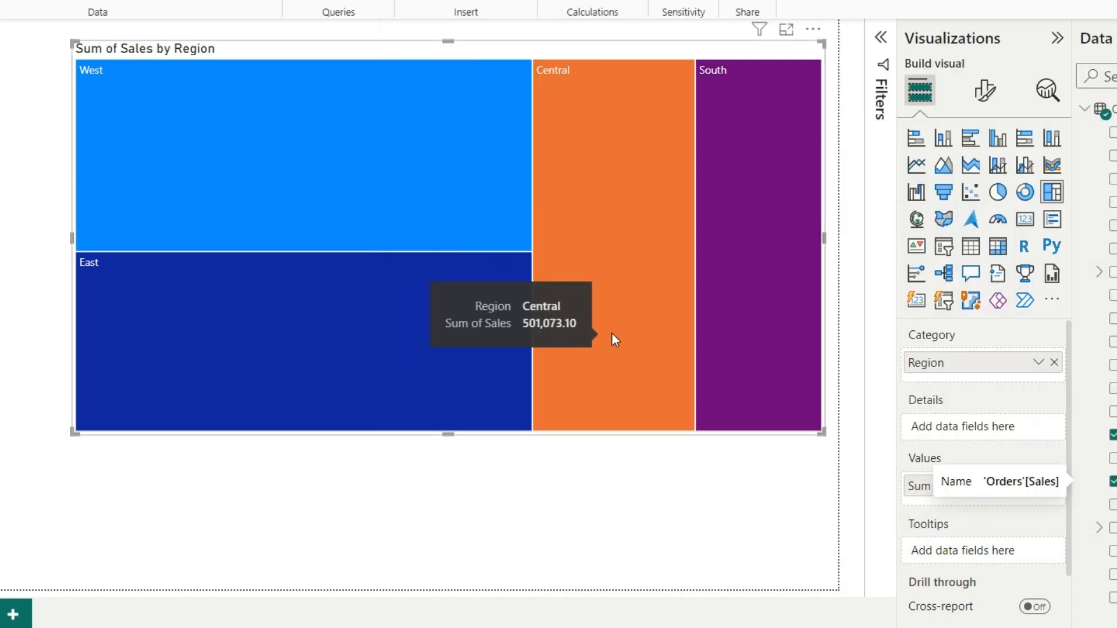
mouse_move(137, 160)
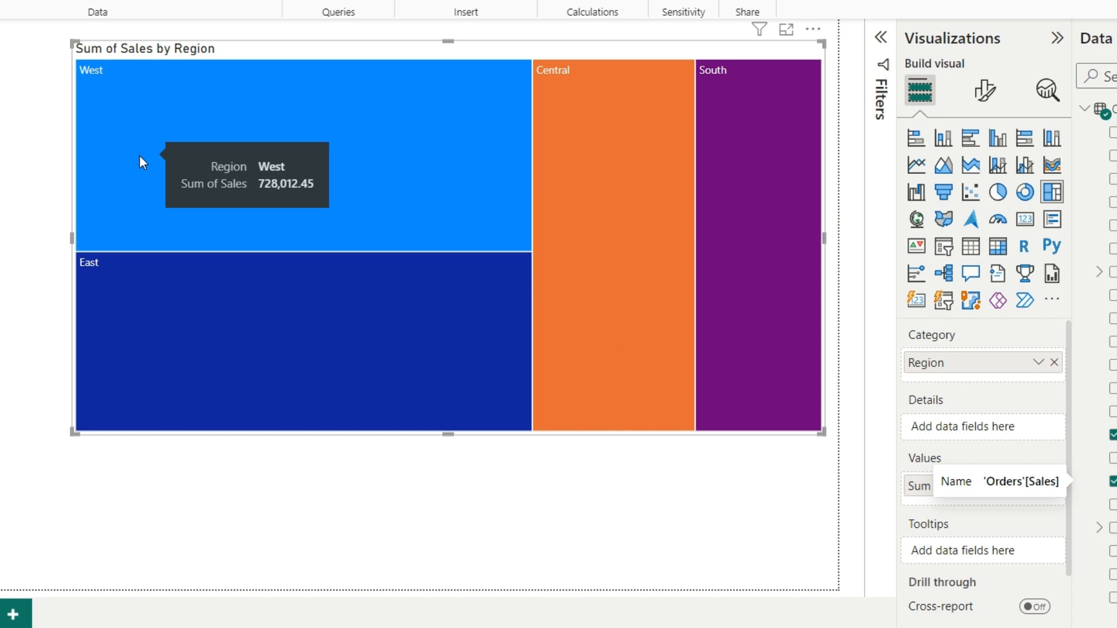
mouse_move(747, 131)
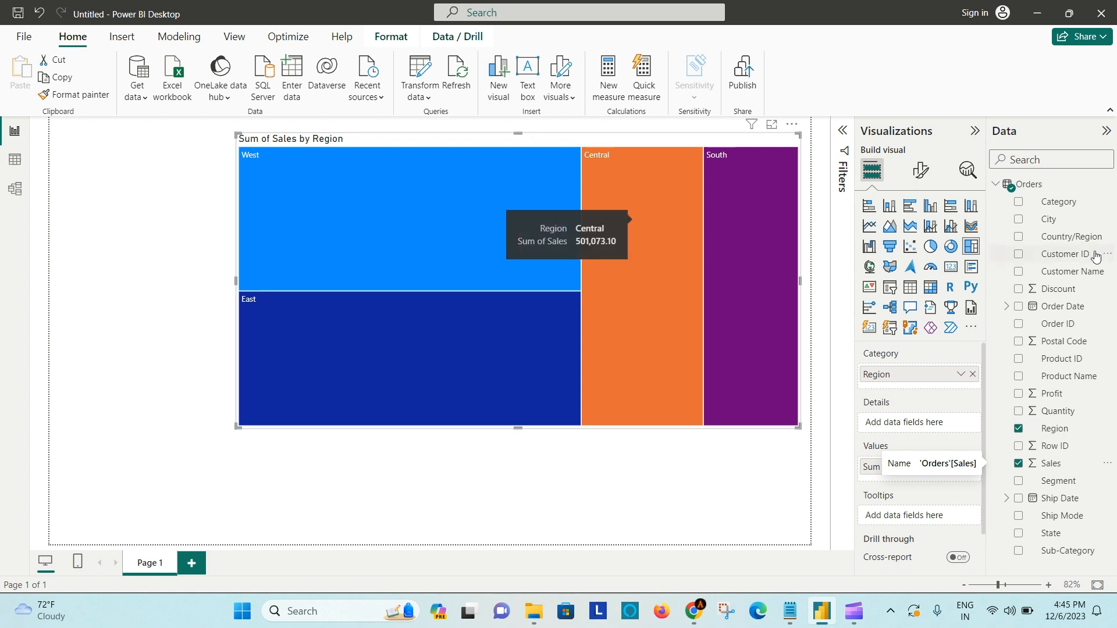
left_click_drag(1073, 213, 941, 437)
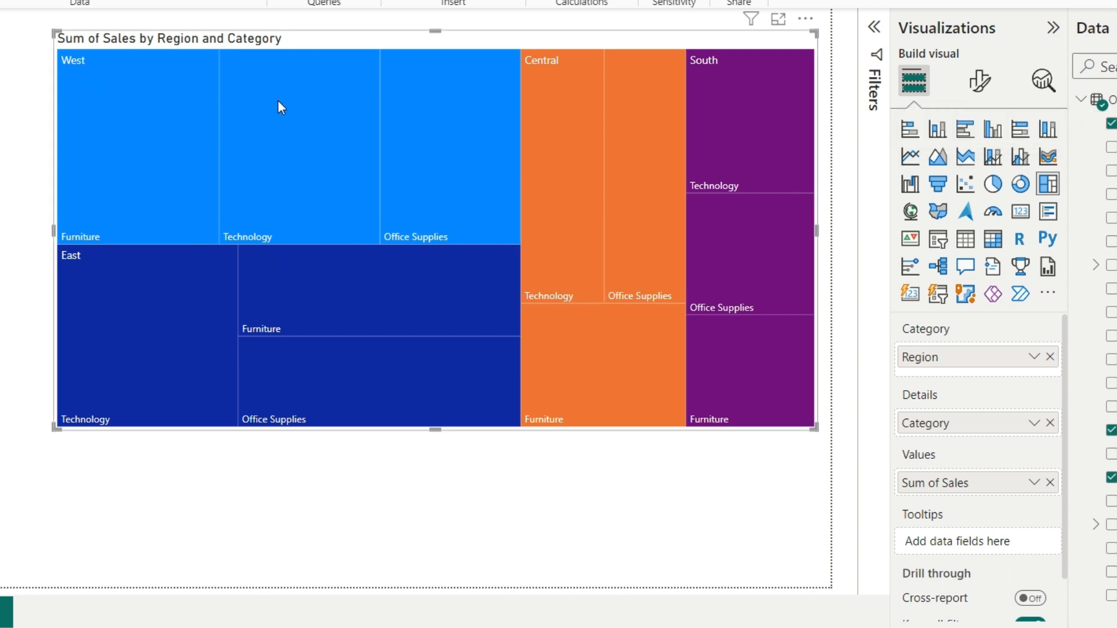
mouse_move(424, 103)
mouse_move(731, 129)
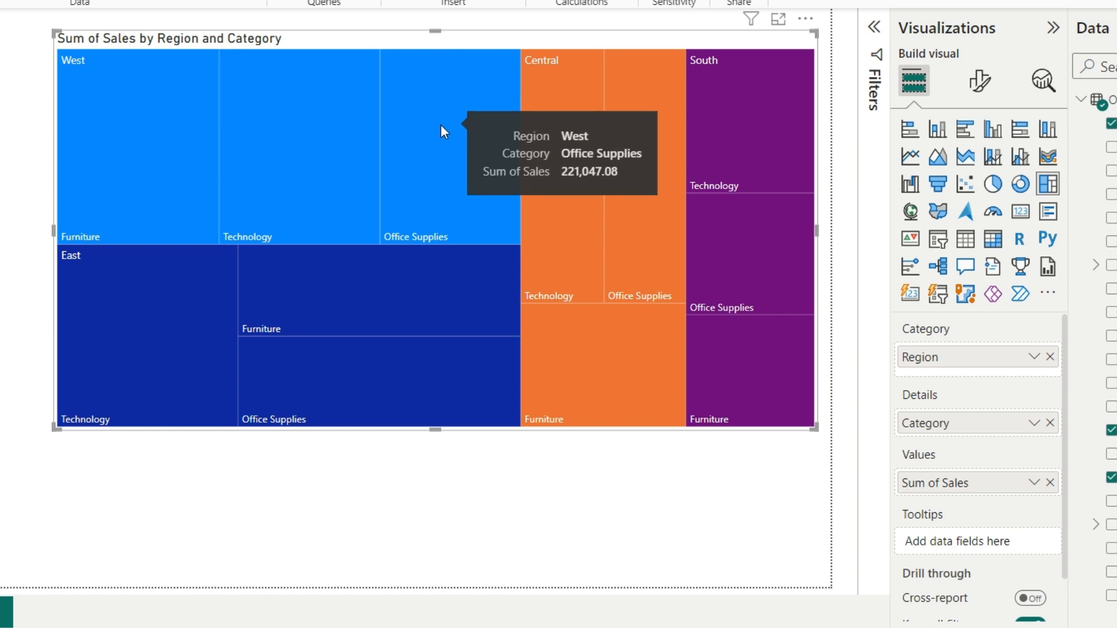
- Open the treemap's visual formatting settings and turn on its legend
left_click(978, 84)
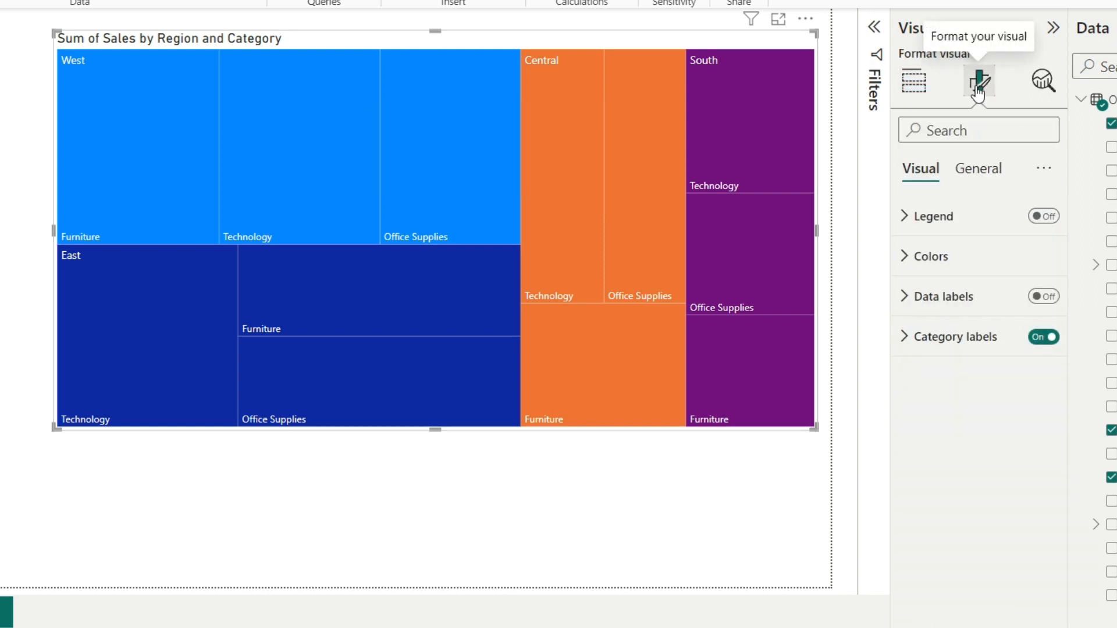
left_click(906, 227)
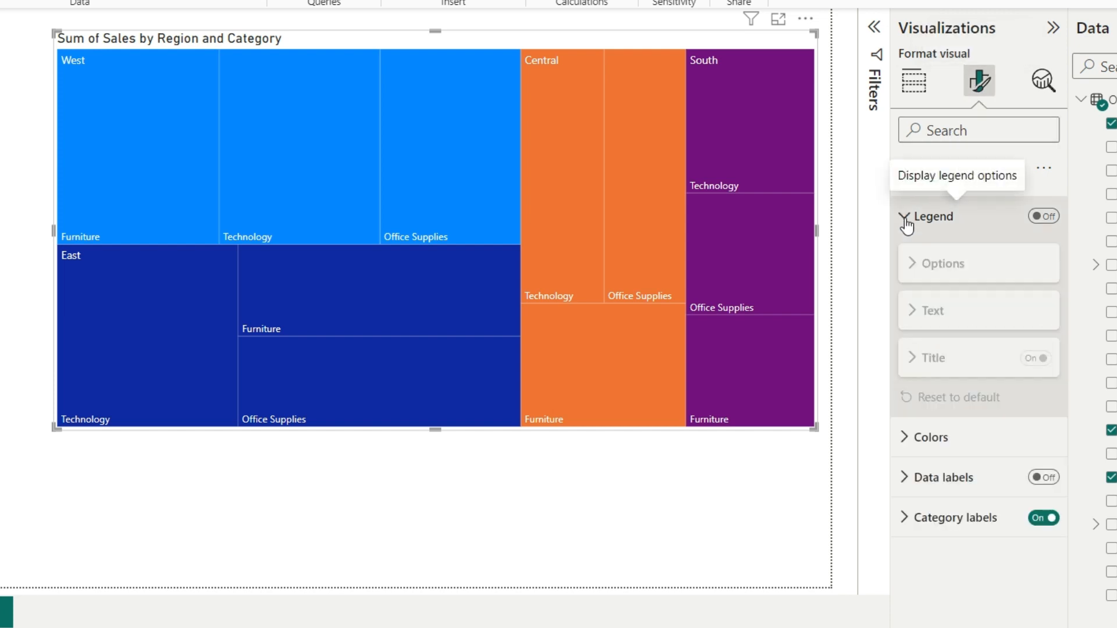
left_click(906, 227)
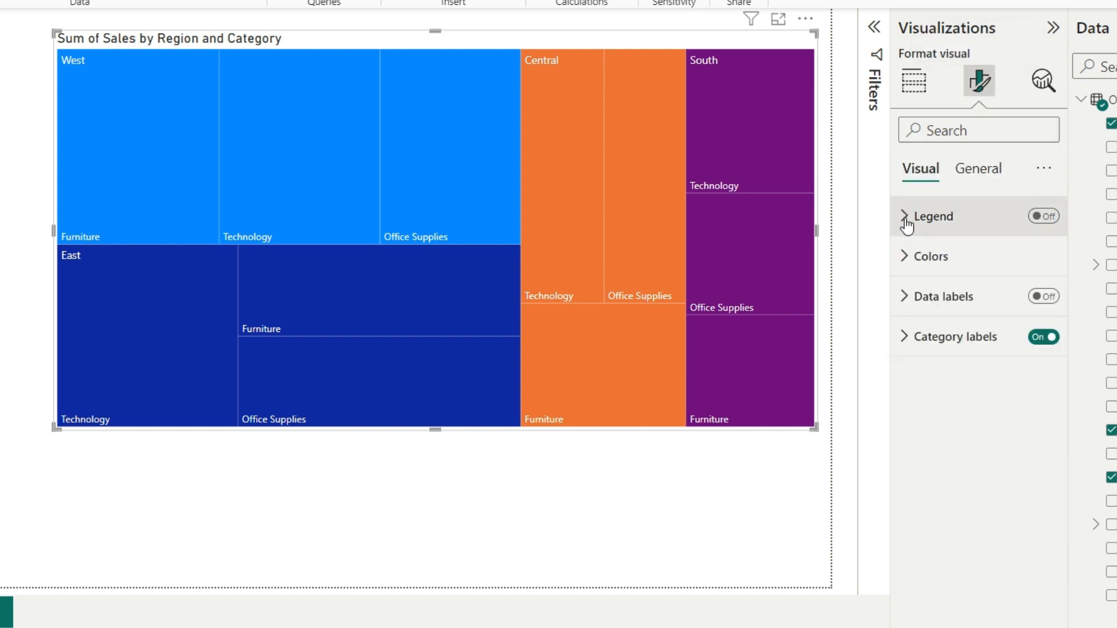
left_click(1048, 216)
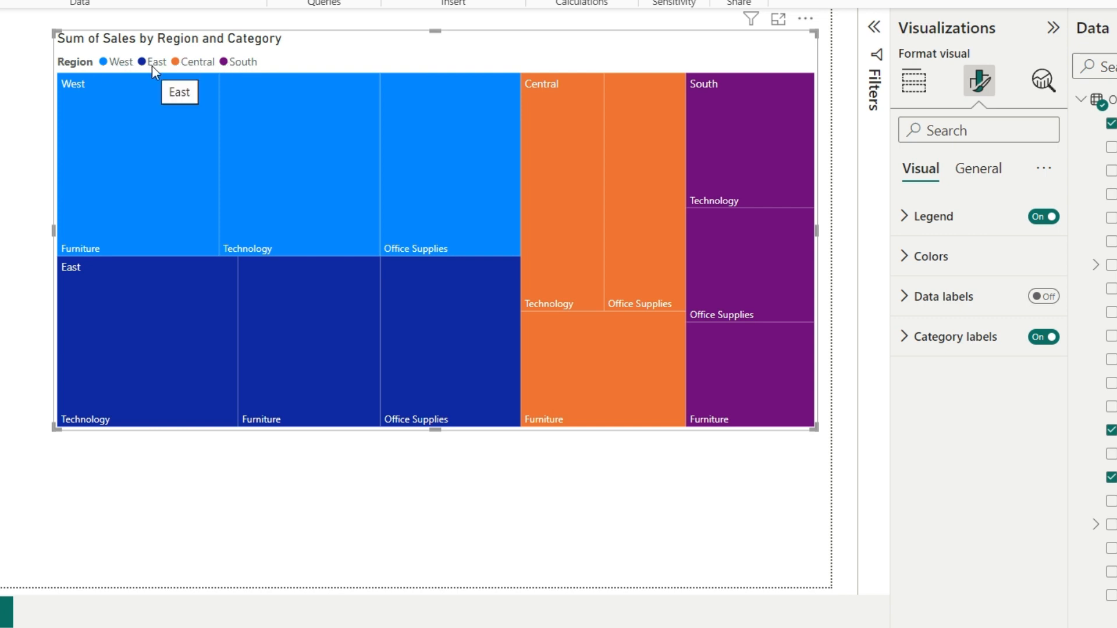
mouse_move(66, 96)
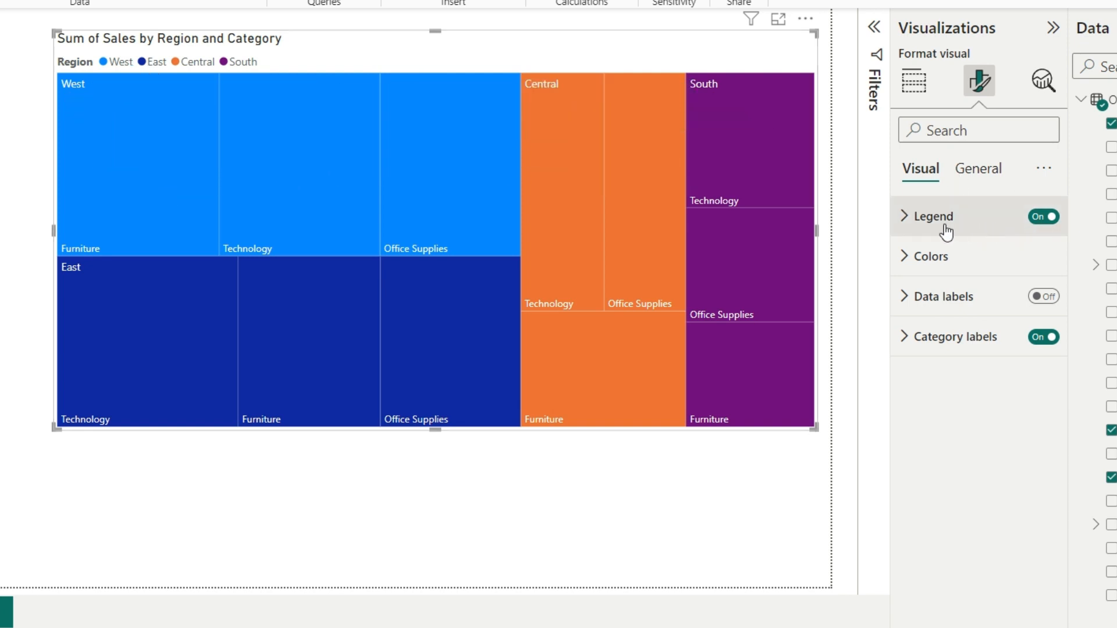
- Try a font size of 11 for the treemap's legend text and set it back to 10
left_click(905, 227)
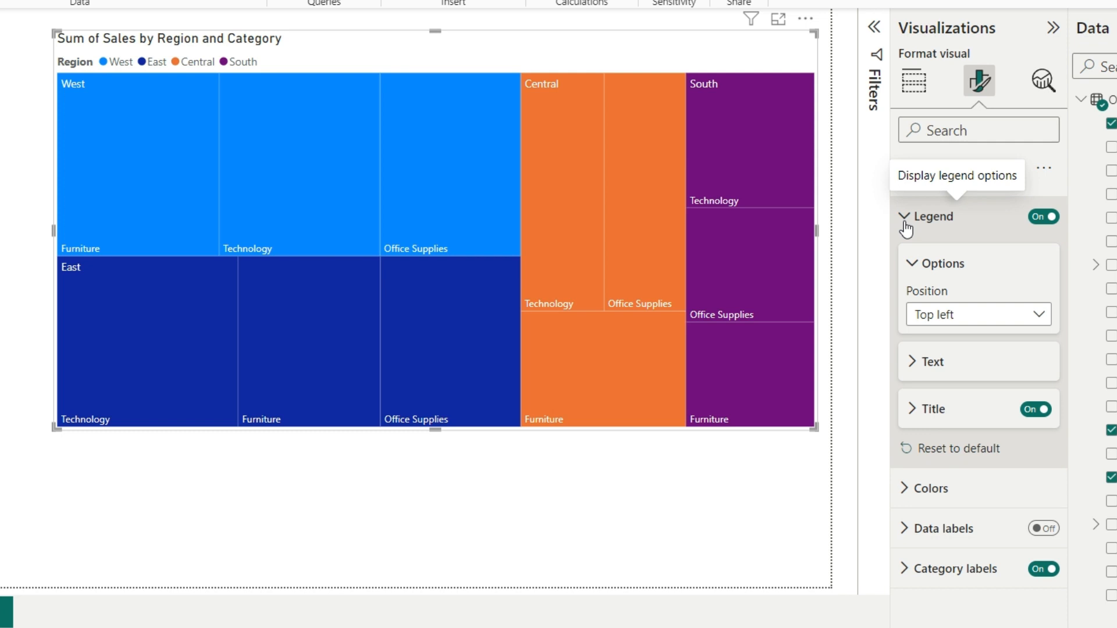
left_click(915, 361)
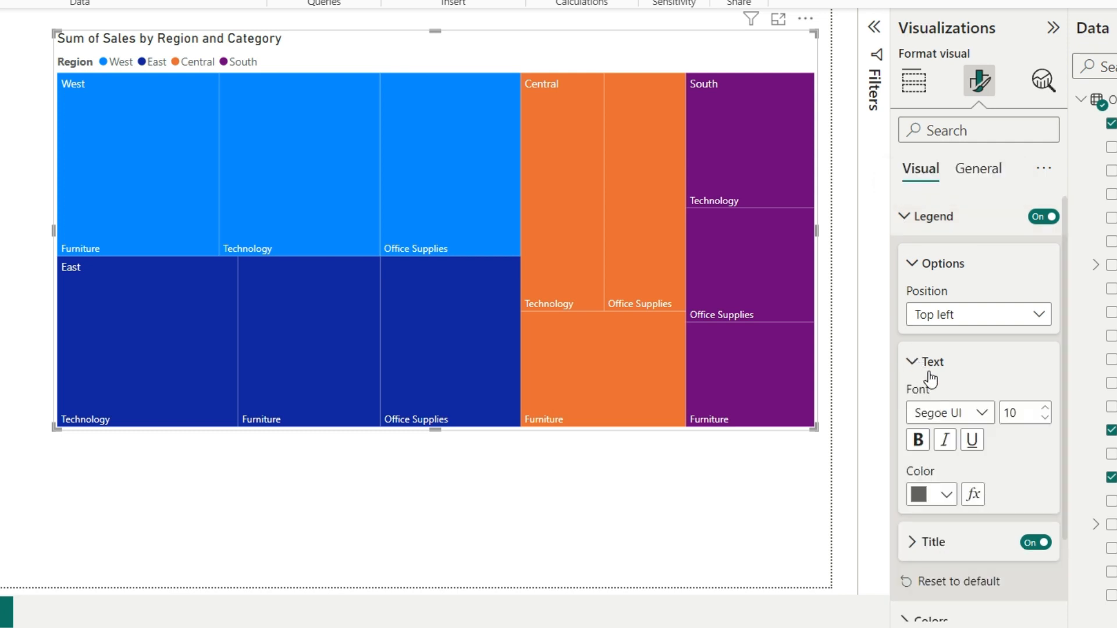
left_click(1045, 409)
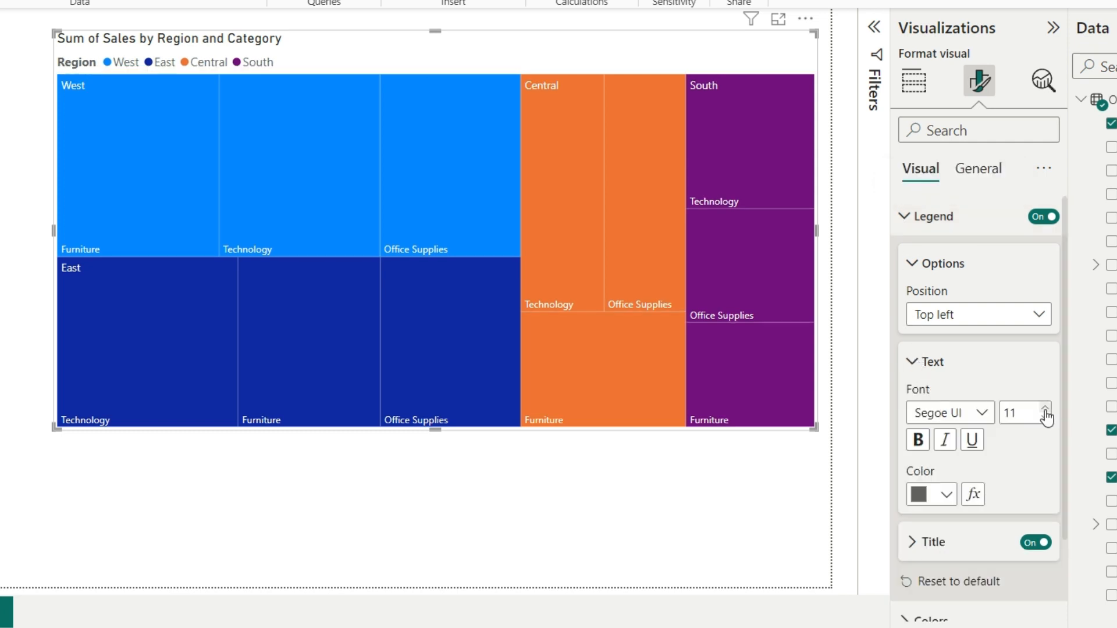
left_click(1046, 417)
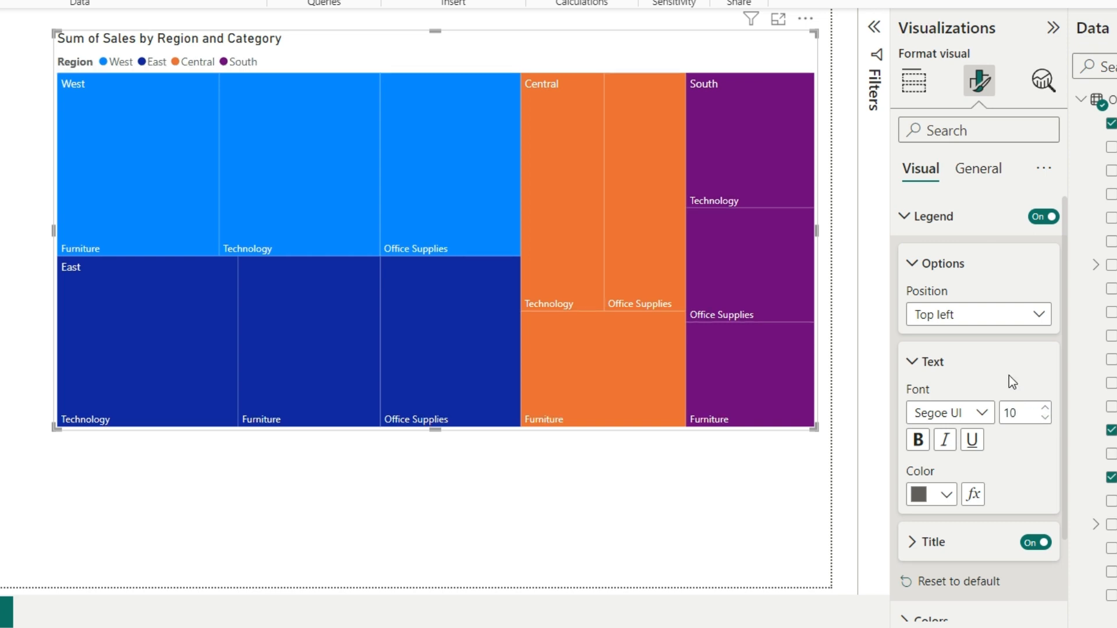
left_click(921, 363)
left_click(903, 216)
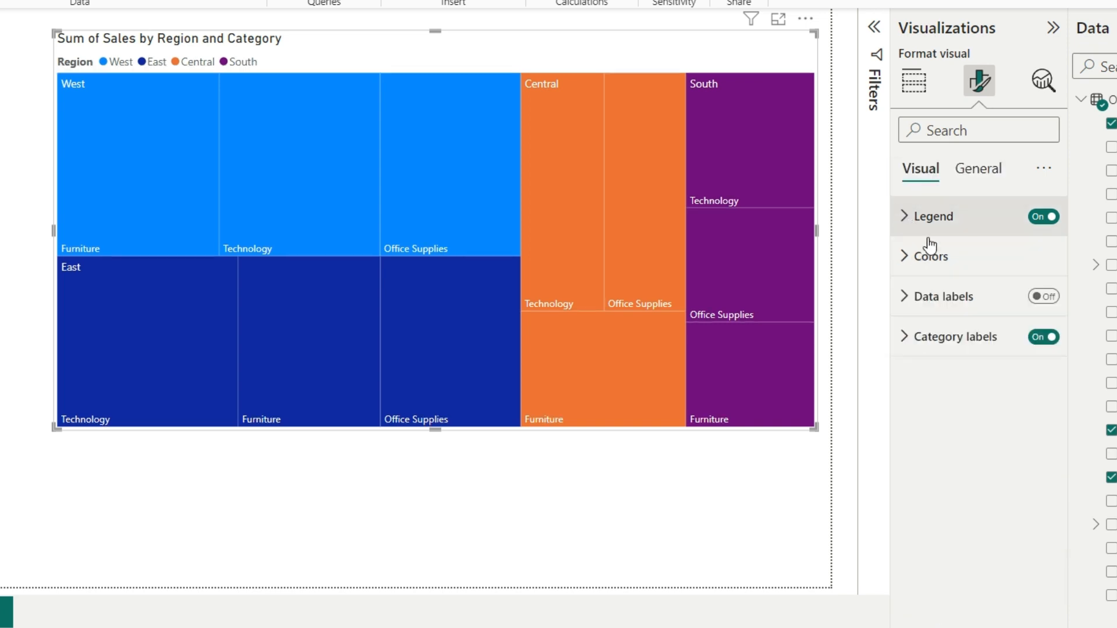
- Turn on the treemap's data labels and set their font size to 12
left_click(906, 253)
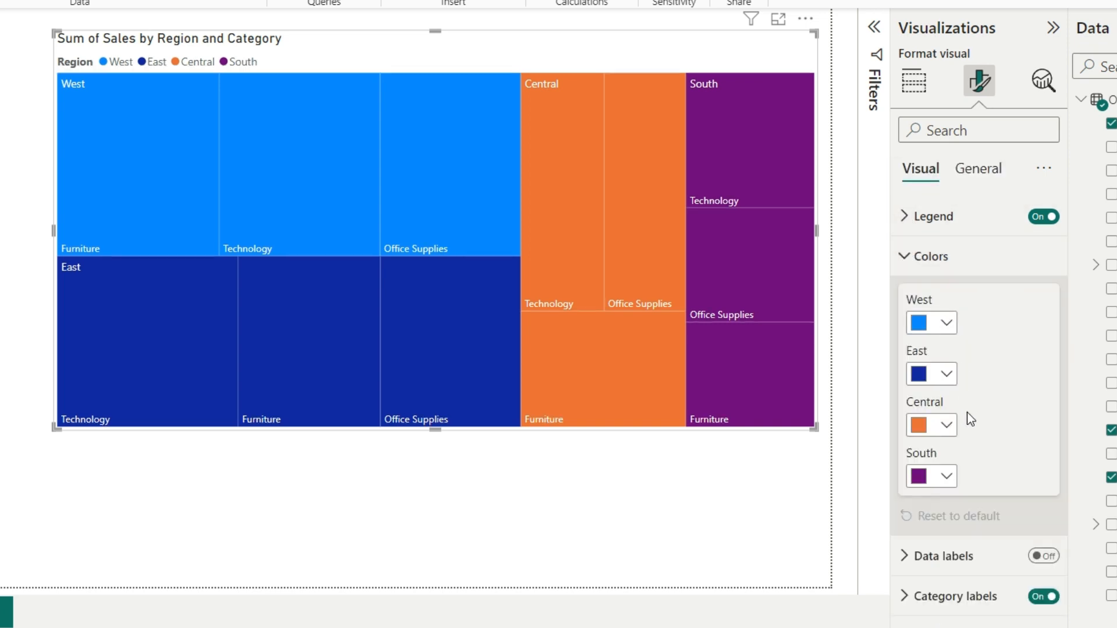
left_click(904, 256)
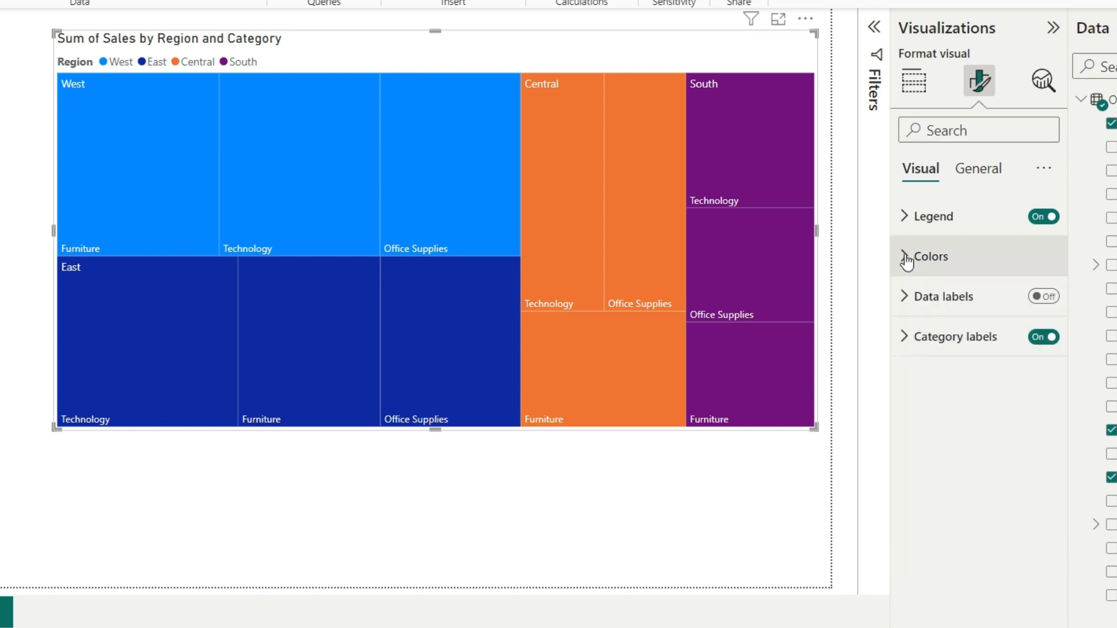
left_click(1048, 303)
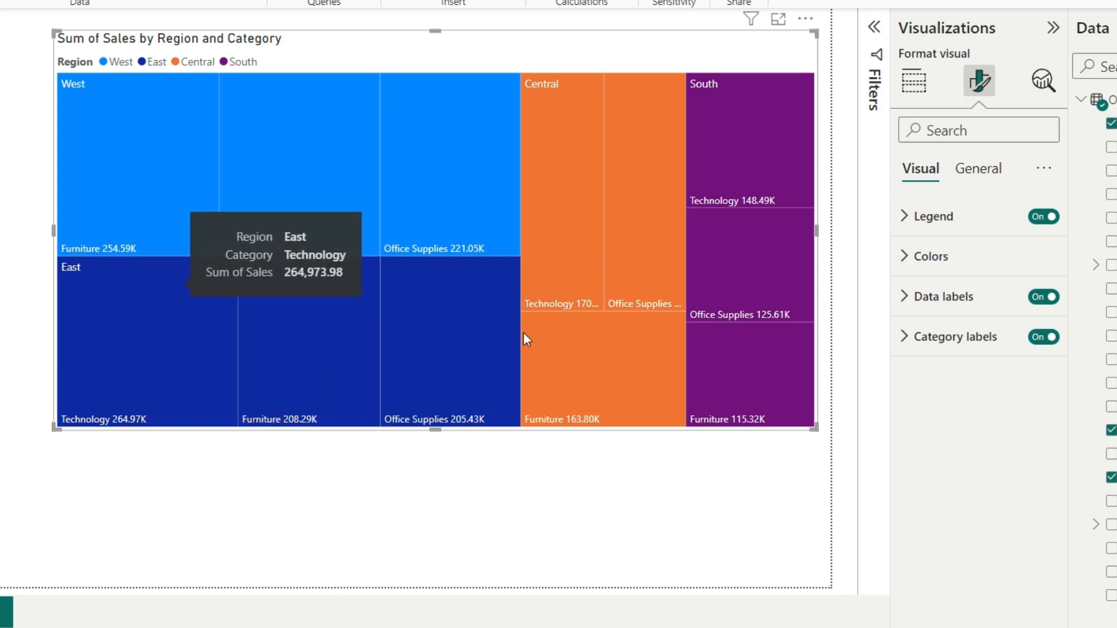
left_click(906, 297)
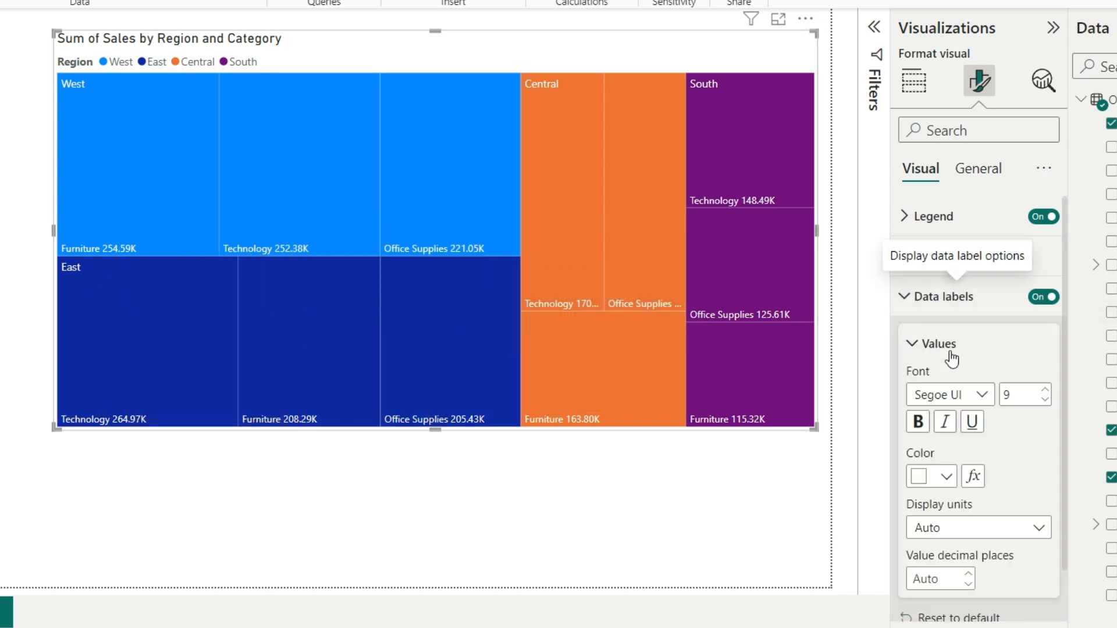
left_click(1045, 393)
left_click(1046, 394)
left_click(1046, 393)
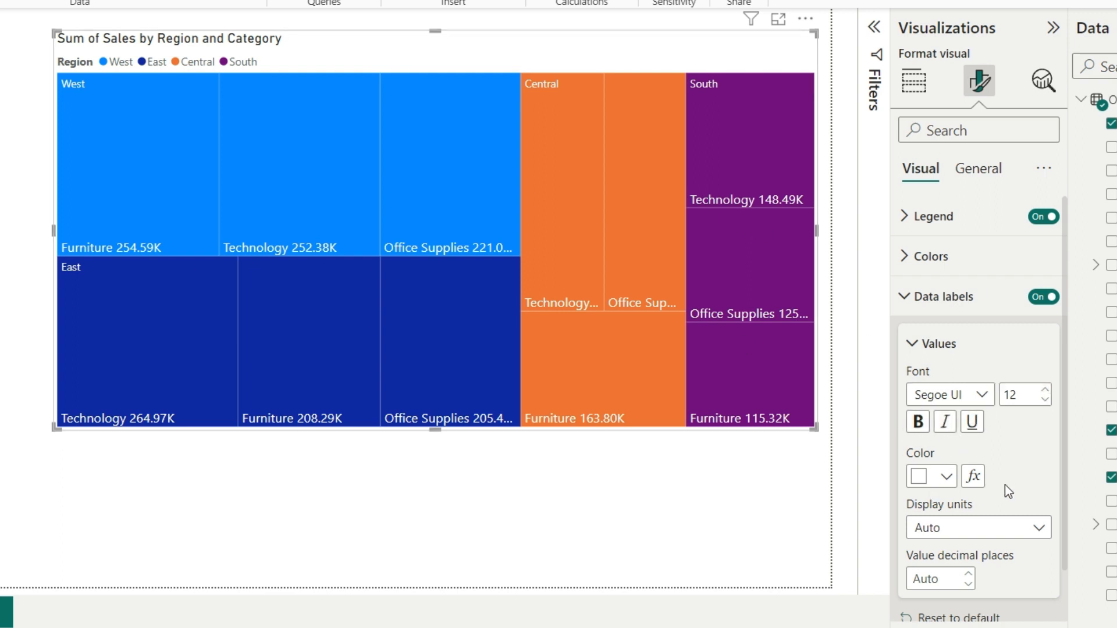
scroll(1004, 483, "down", 2)
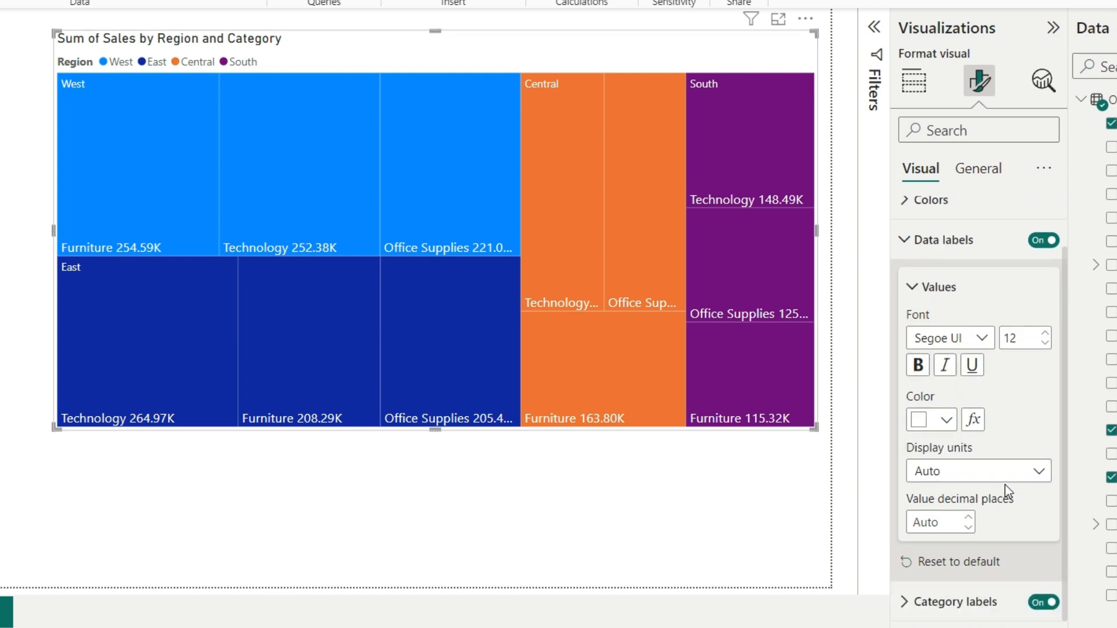
left_click(912, 286)
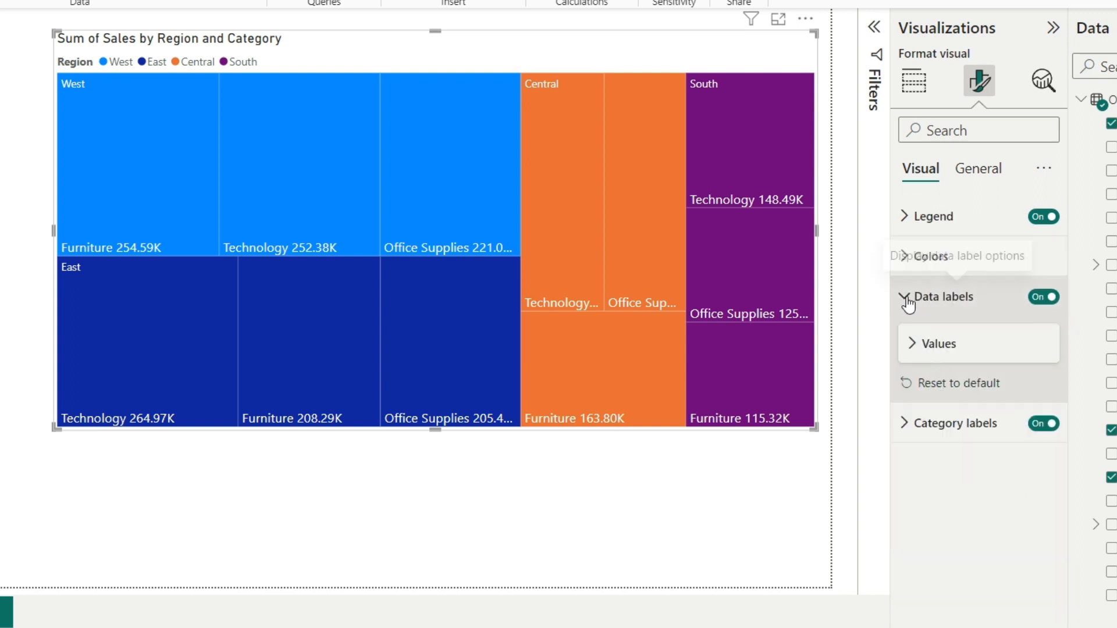
left_click(905, 297)
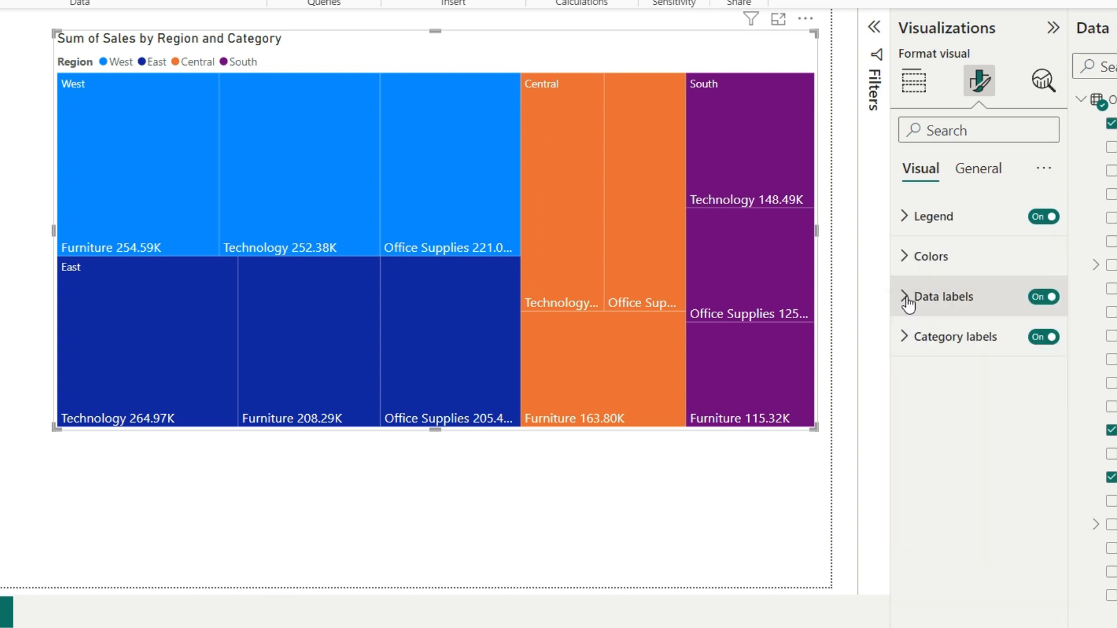
- Set the font size of the treemap's category labels to 12
left_click(905, 337)
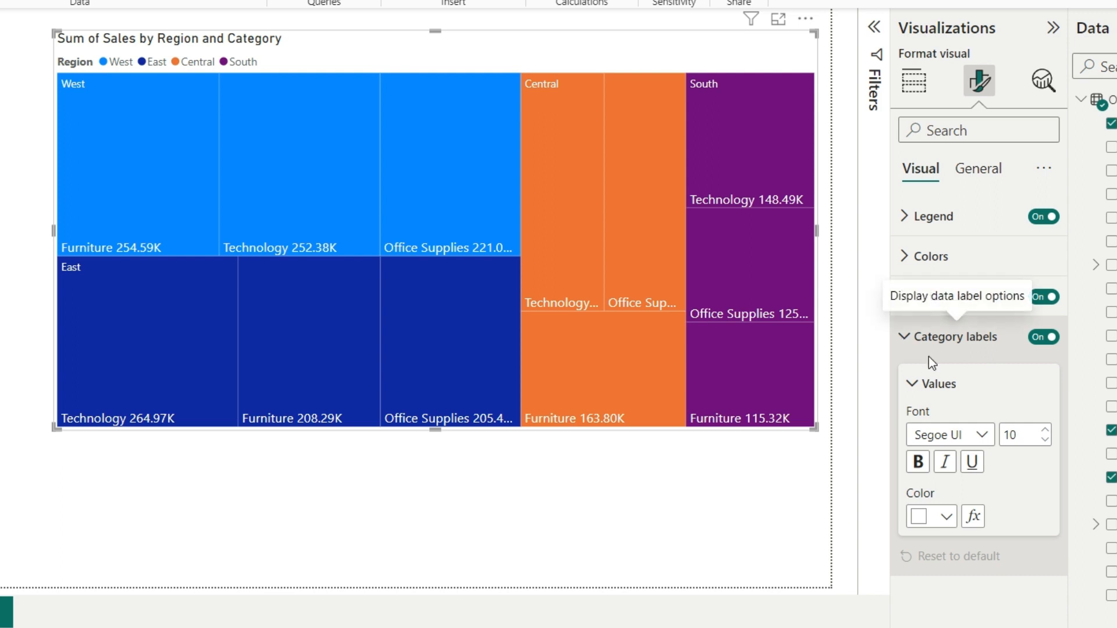
left_click(1045, 430)
left_click(1046, 430)
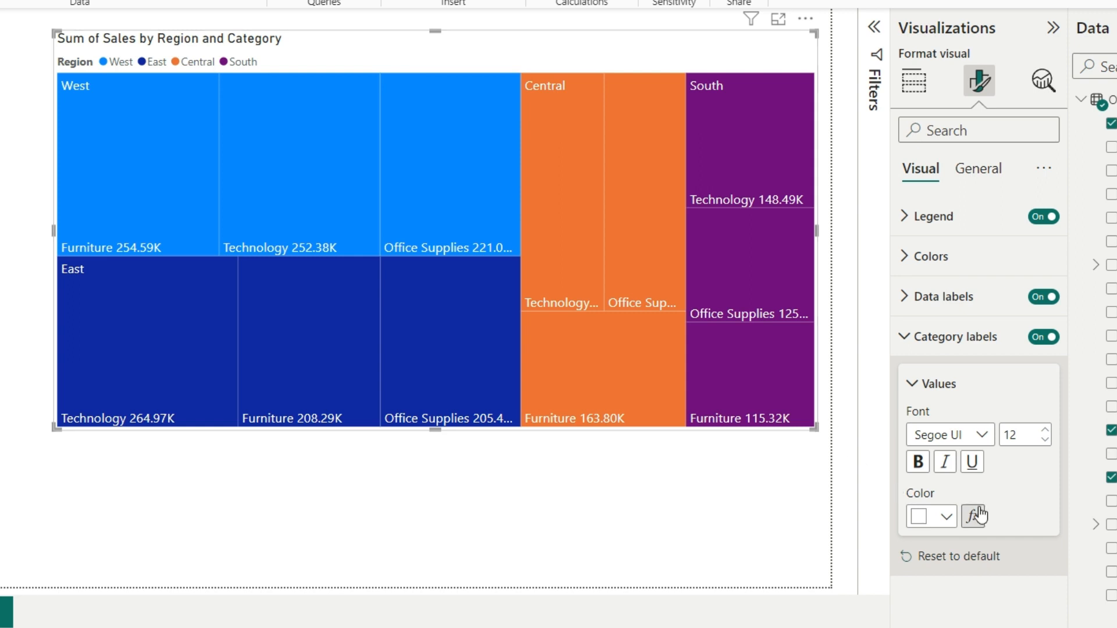
left_click(912, 384)
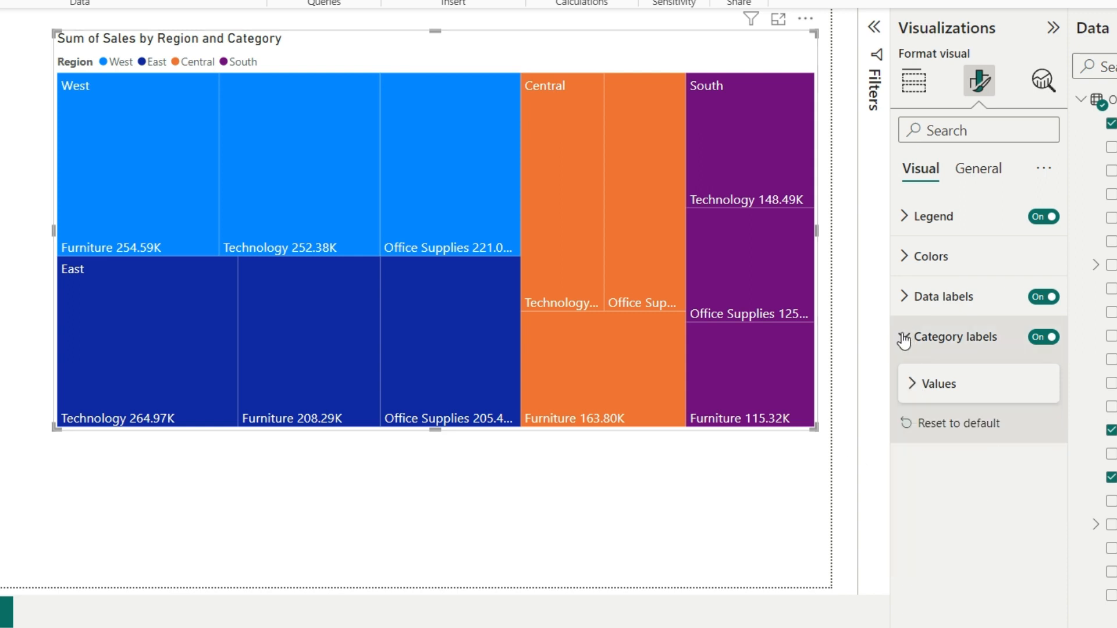
left_click(905, 335)
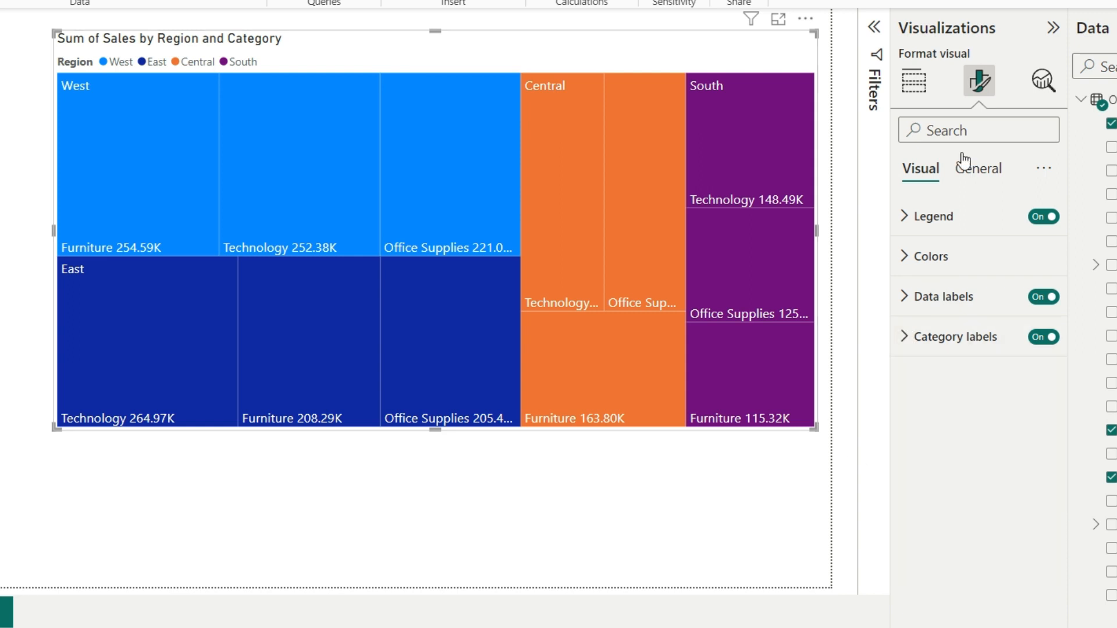
- Review the Color, Rectangle Size and position of rectangle notes in Notepad once more, and return to the formatted treemap in Power BI Desktop
left_click(913, 83)
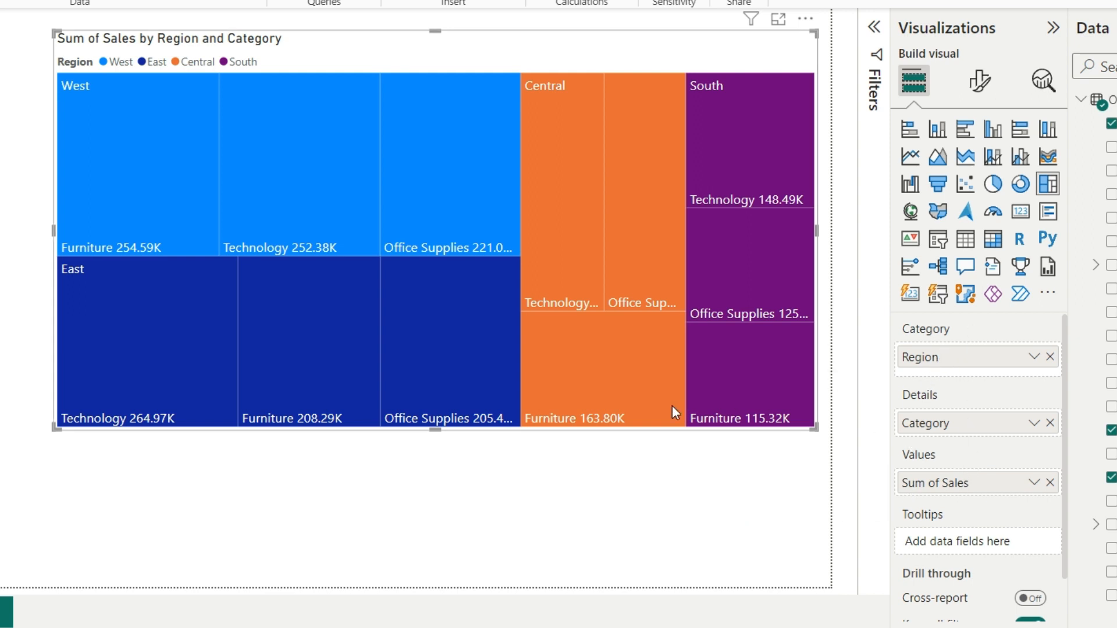
mouse_move(678, 383)
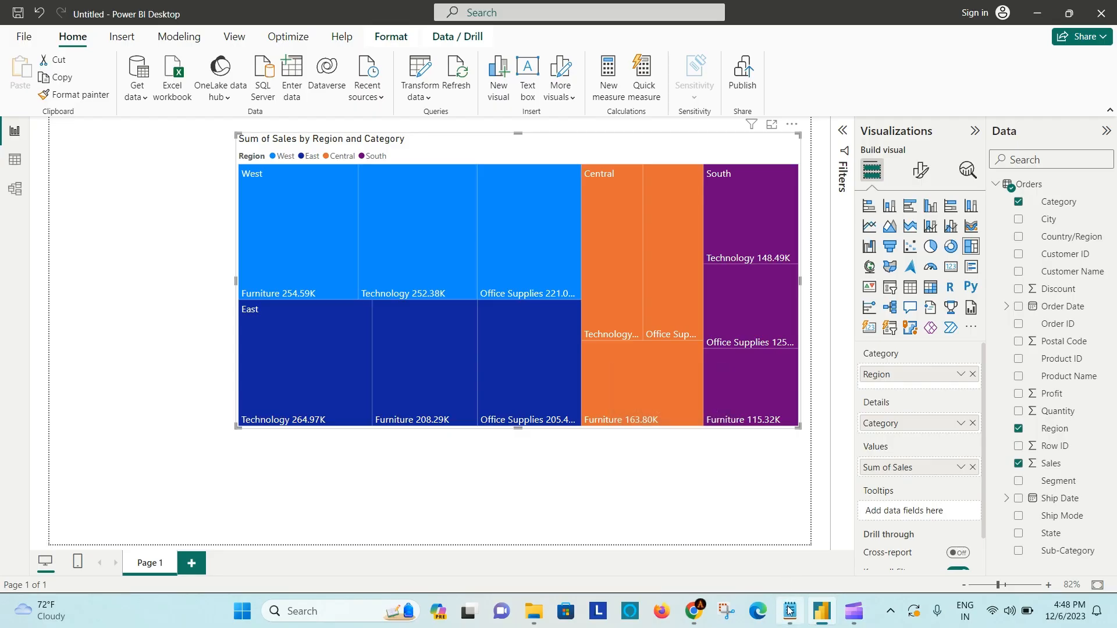
left_click(789, 610)
left_click(553, 219)
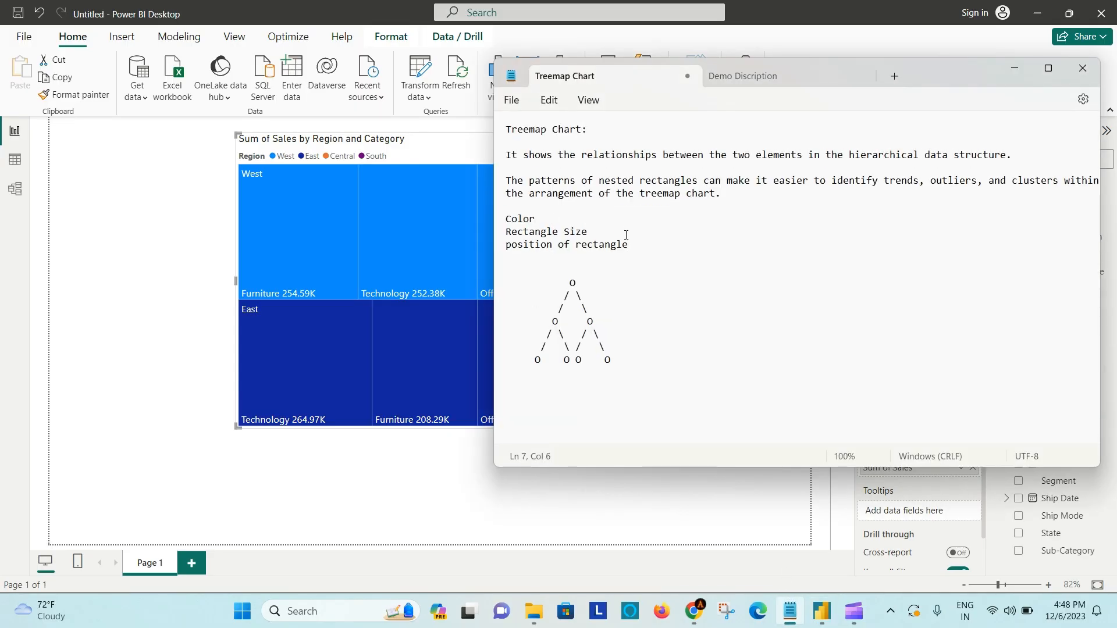
left_click(641, 247)
left_click(541, 218)
left_click(1011, 68)
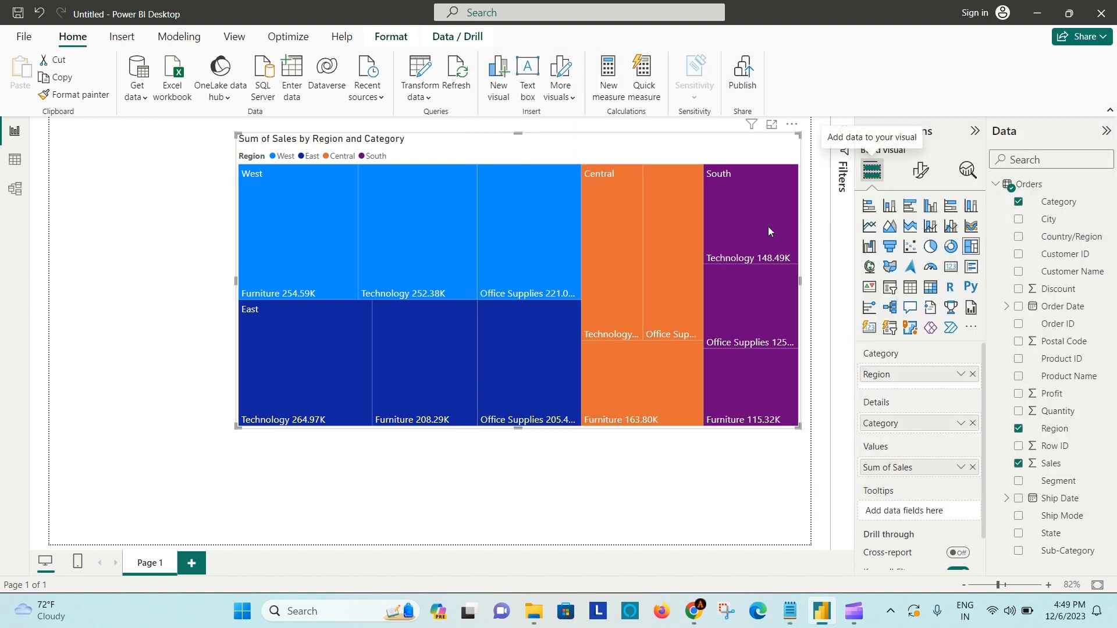
mouse_move(500, 265)
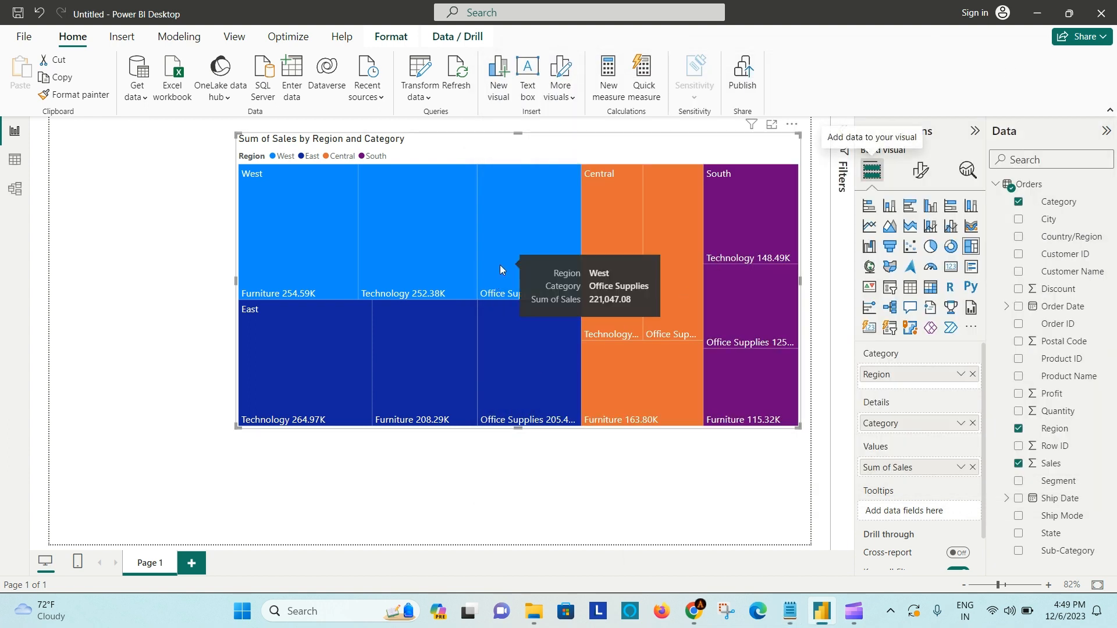